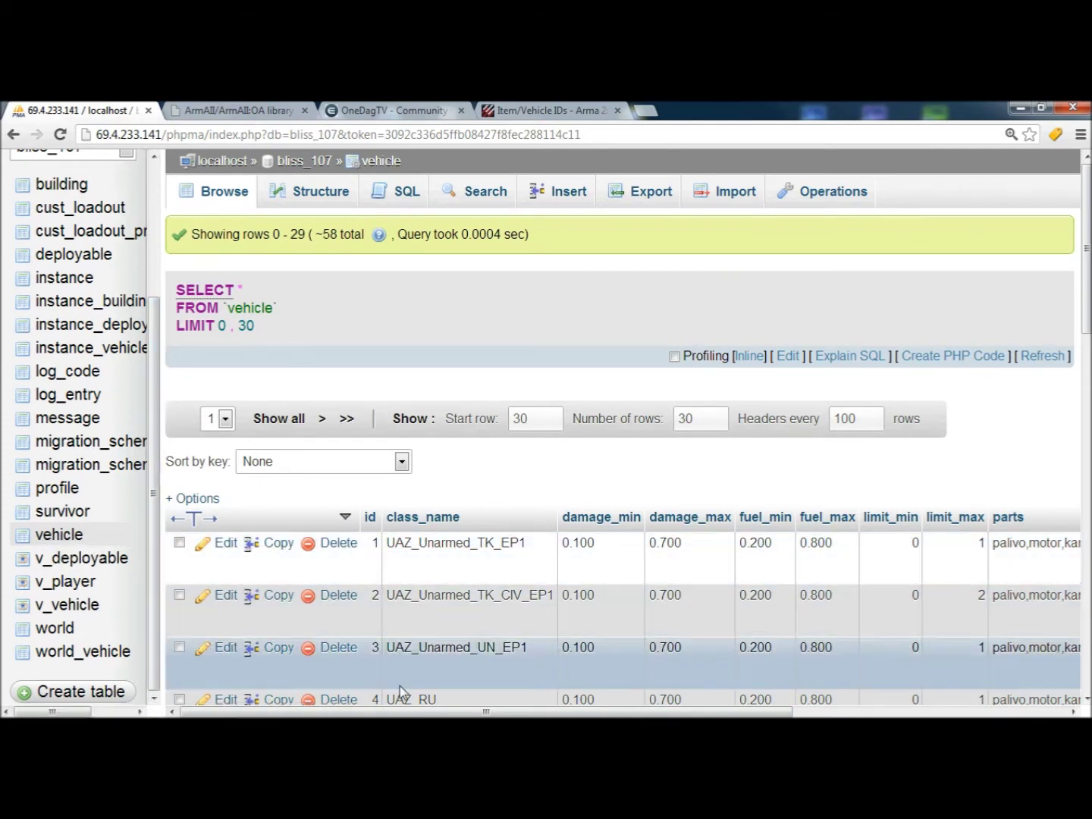
# Open the inventory cell of the first vehicle row, UAZ_Unarmed_TK_EP1, for editing at an enlarged page zoom.
pyautogui.moveTo(404, 714); pyautogui.dragTo(676, 715)
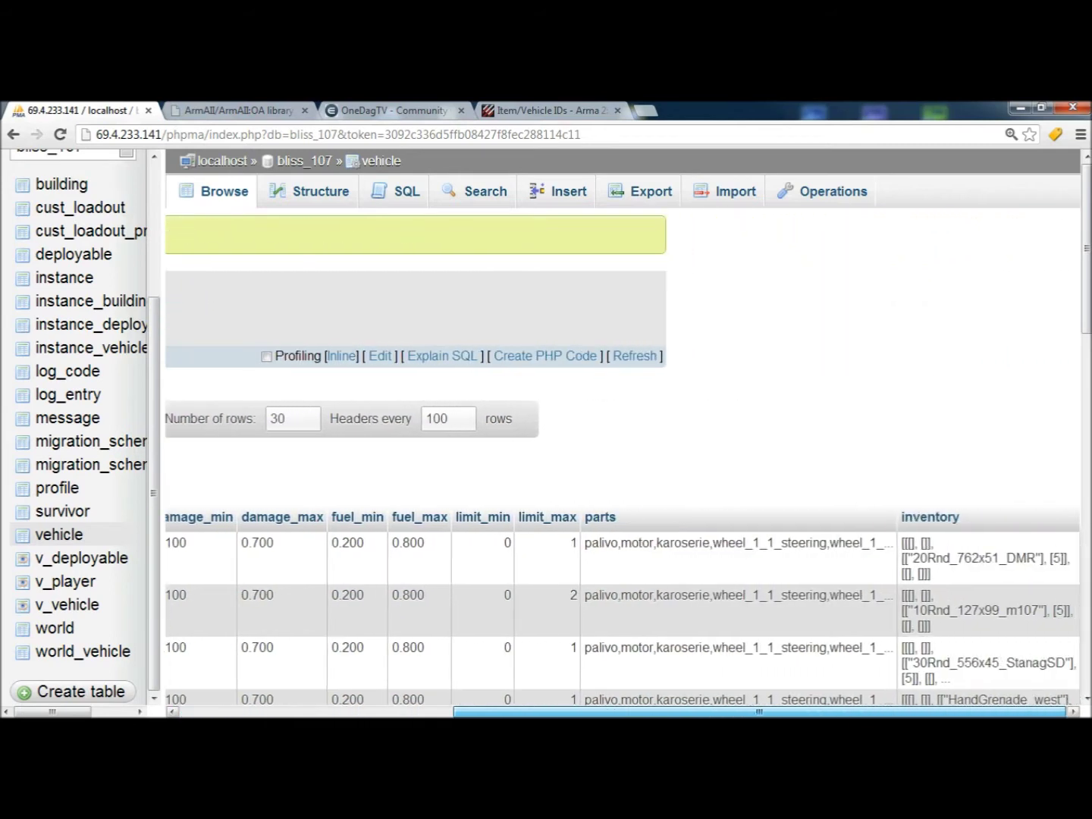
pyautogui.doubleClick(949, 560)
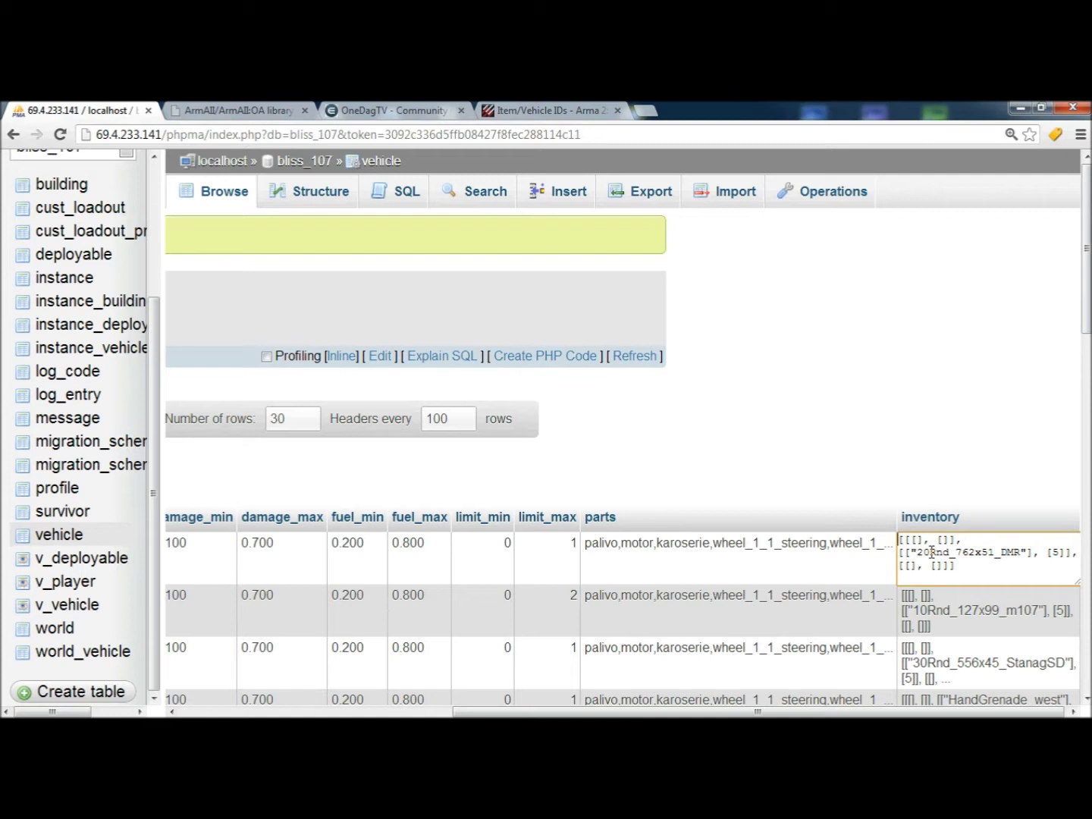
pyautogui.moveTo(906, 541)
pyautogui.mouseDown()
pyautogui.moveTo(962, 548)
pyautogui.moveTo(890, 540)
pyautogui.mouseUp()
pyautogui.hotkey('ctrl', '+')
pyautogui.hotkey('ctrl', '+')
pyautogui.hotkey('ctrl', '-')
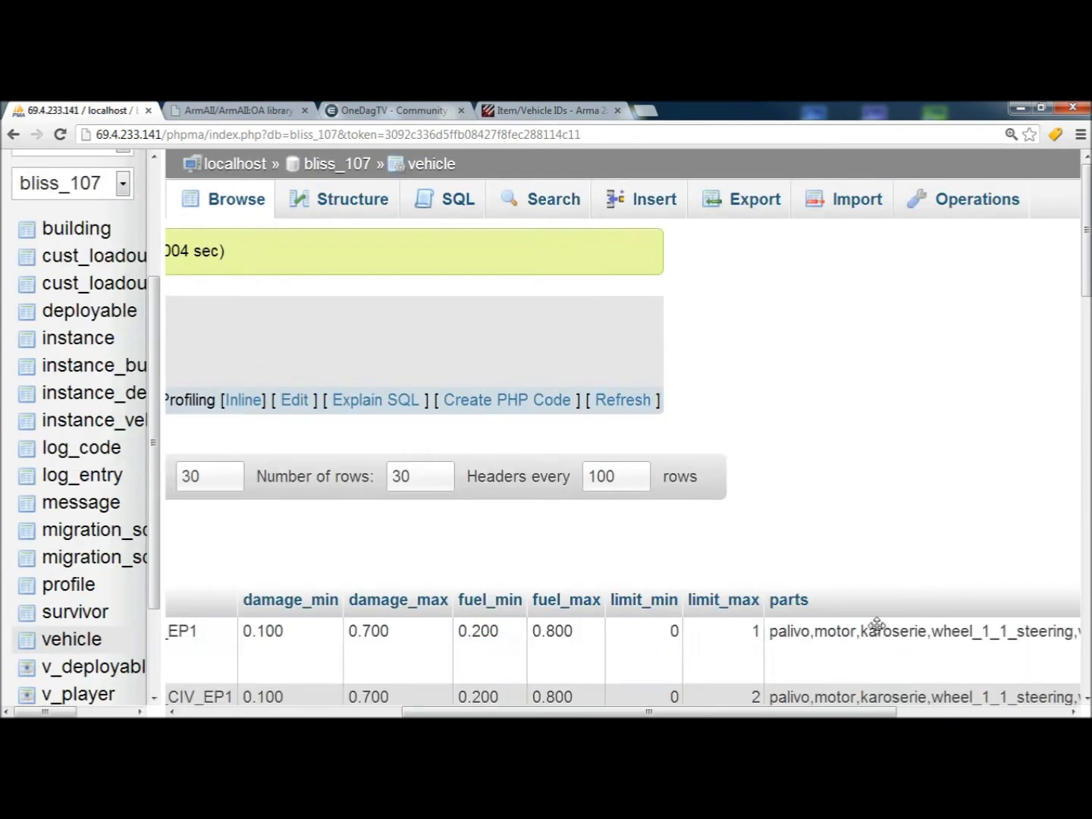
pyautogui.moveTo(820, 712); pyautogui.dragTo(1008, 715)
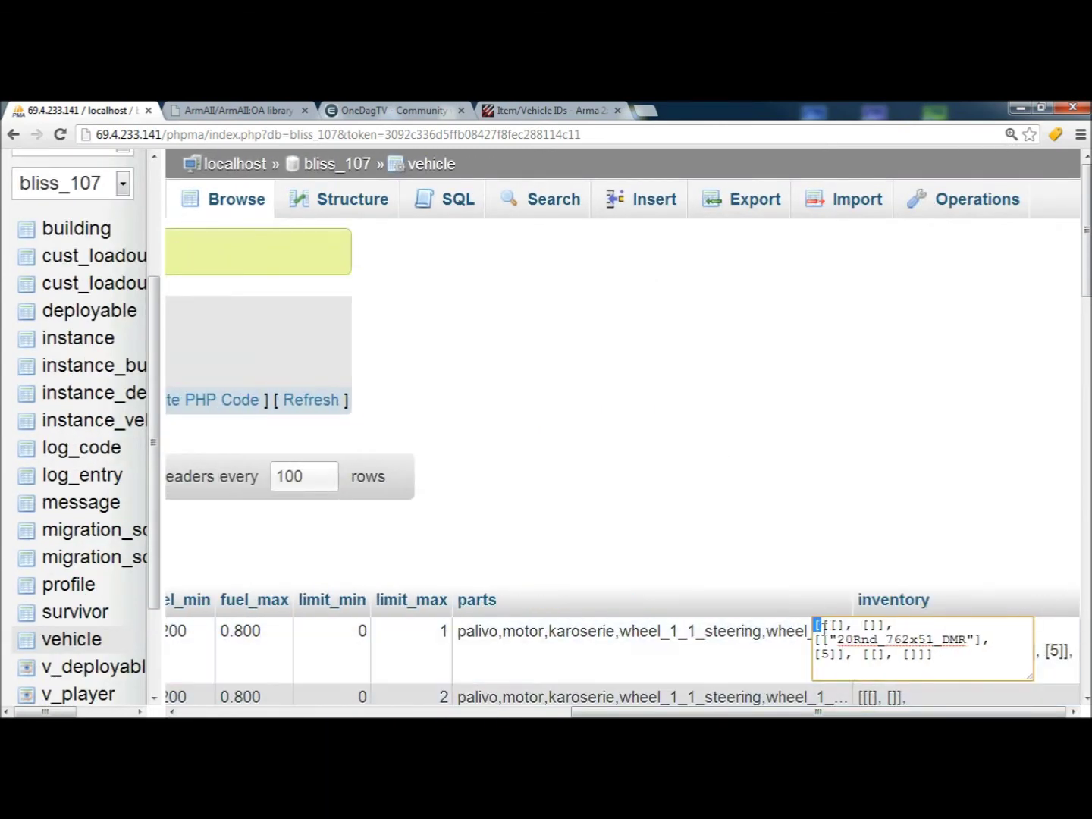
pyautogui.moveTo(818, 625)
pyautogui.mouseDown()
pyautogui.moveTo(822, 639)
pyautogui.moveTo(820, 625)
pyautogui.mouseUp()
pyautogui.click(831, 625)
# Switch to the Item/Vehicle IDs page and copy DZ_Assault_Pack_EP1 from the Backpacks list.
pyautogui.click(541, 110)
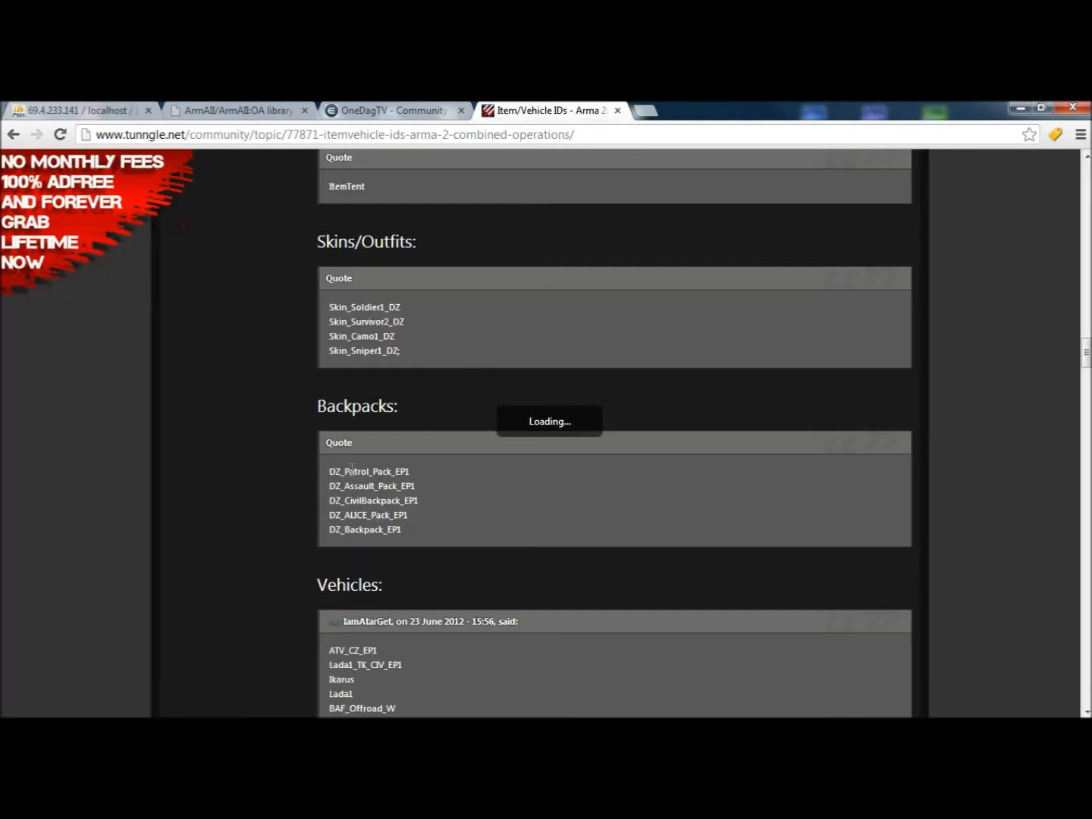
pyautogui.scroll(-2, 356, 474)
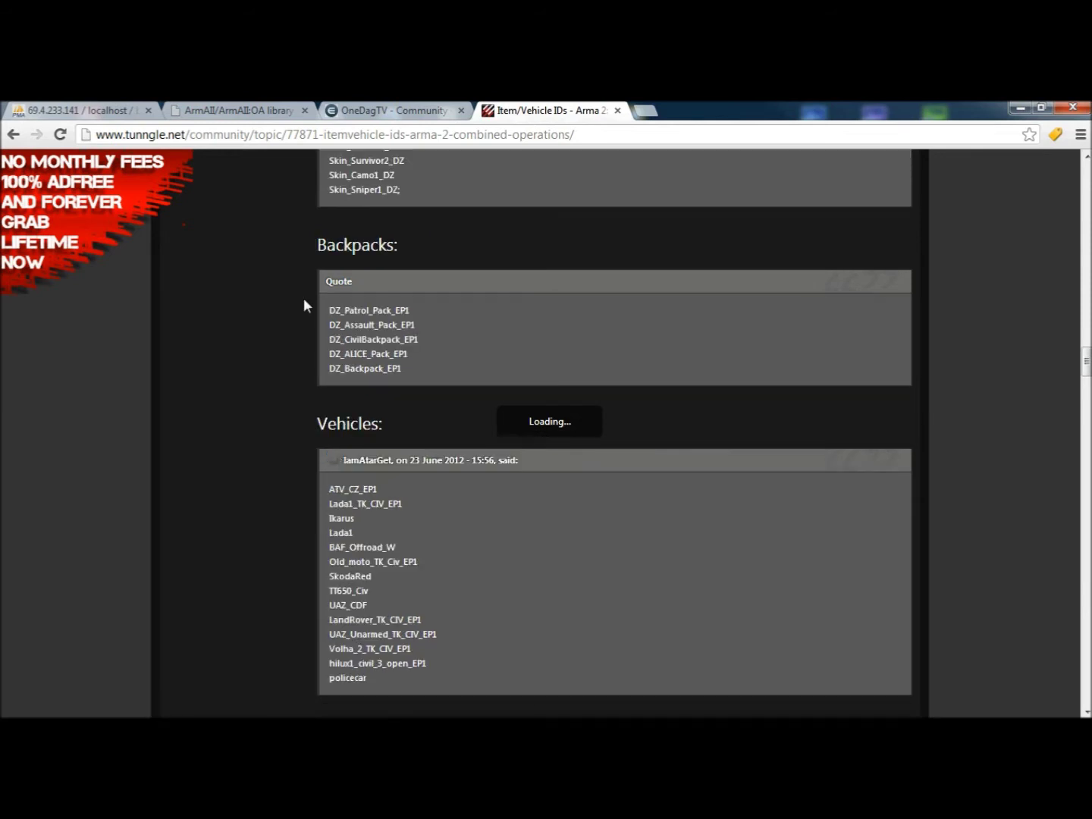
pyautogui.moveTo(330, 341); pyautogui.dragTo(367, 352)
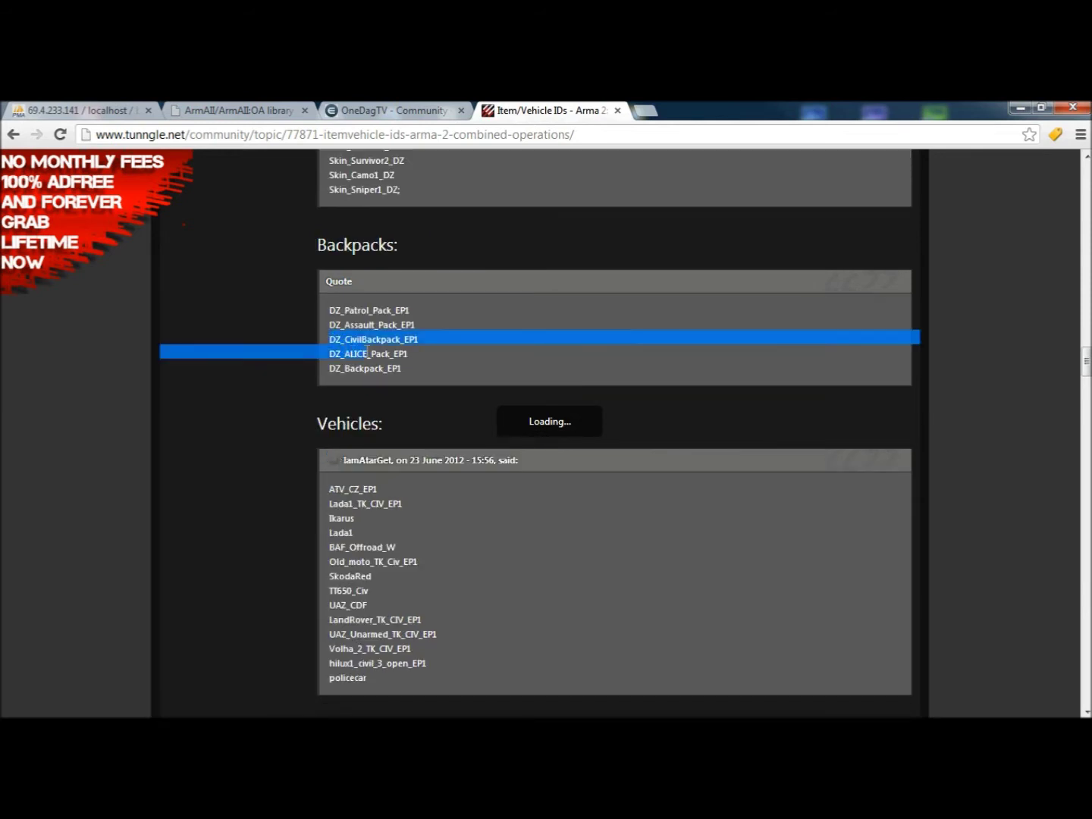
pyautogui.click(367, 360)
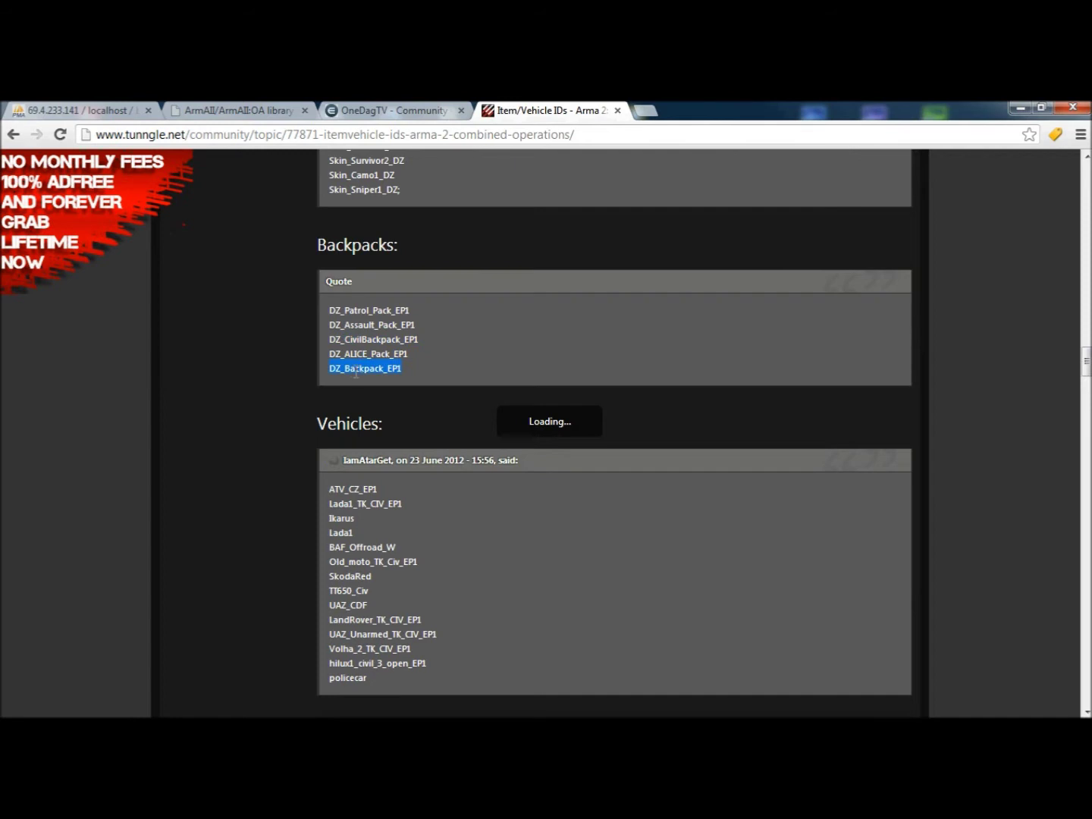
pyautogui.rightClick(359, 324)
pyautogui.click(368, 336)
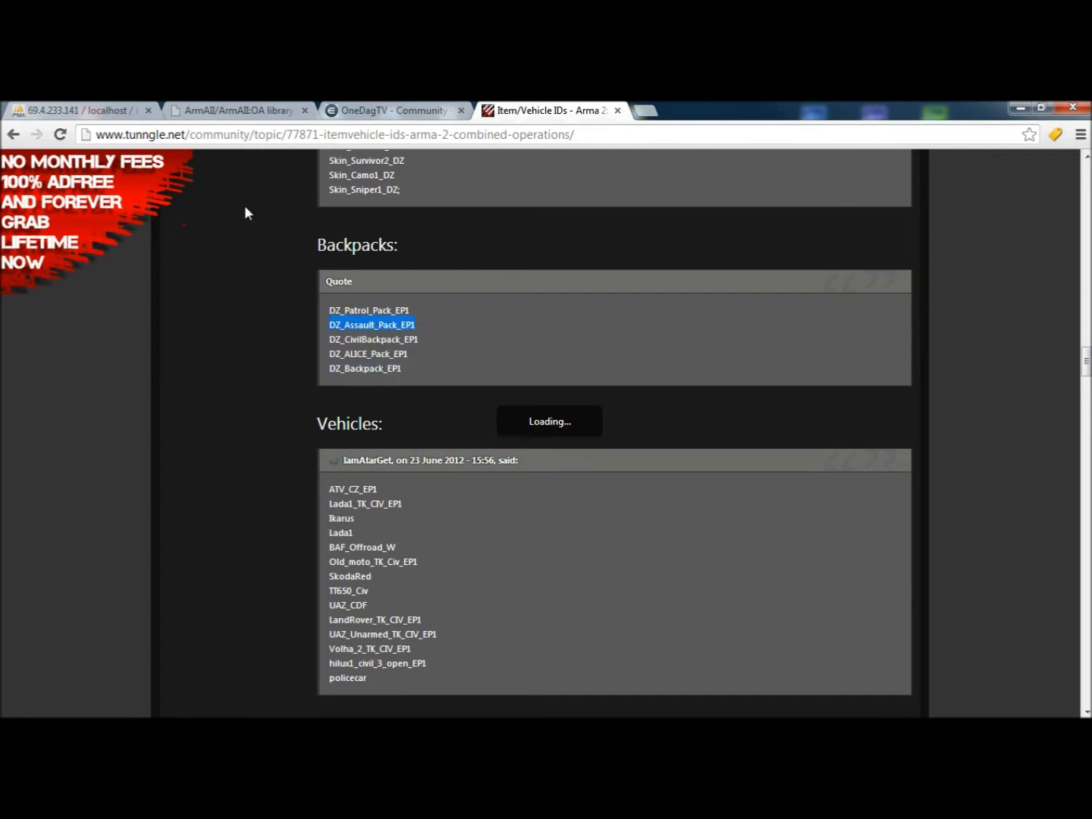
# Return to the vehicle table and paste DZ_Assault_Pack_EP1 into the first empty inner brackets of the first row's inventory value.
pyautogui.click(90, 108)
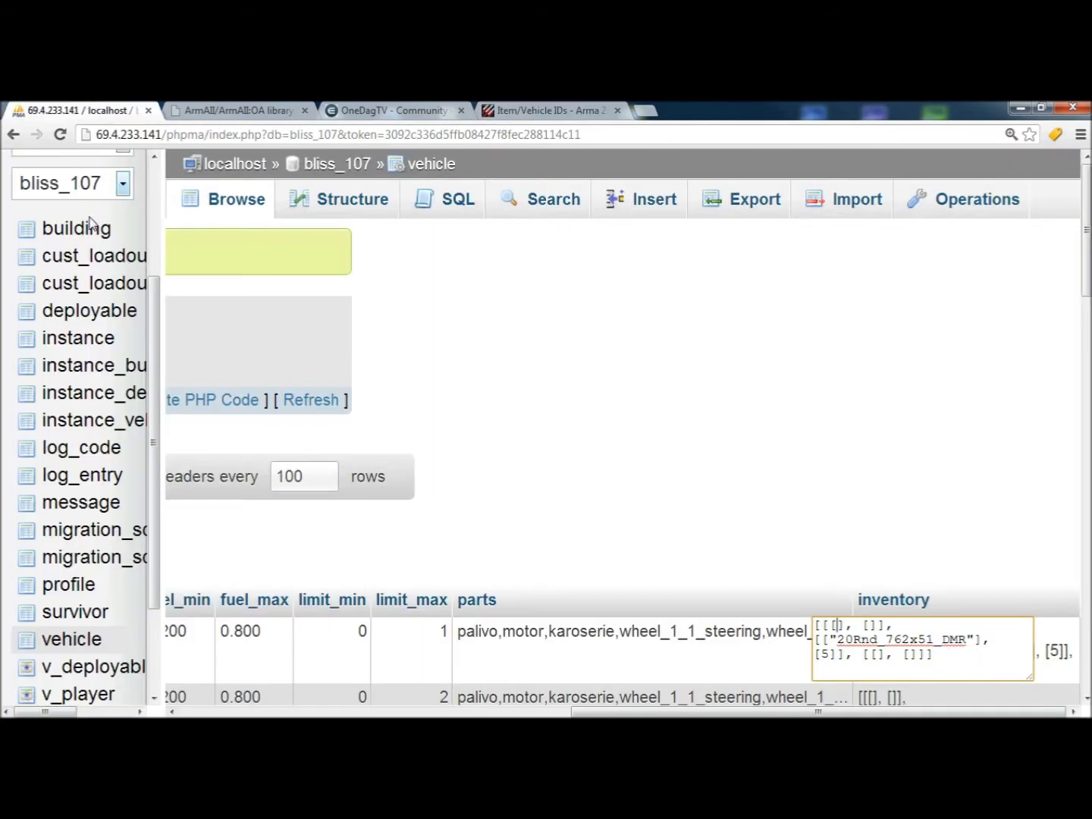
pyautogui.rightClick(837, 628)
pyautogui.click(830, 595)
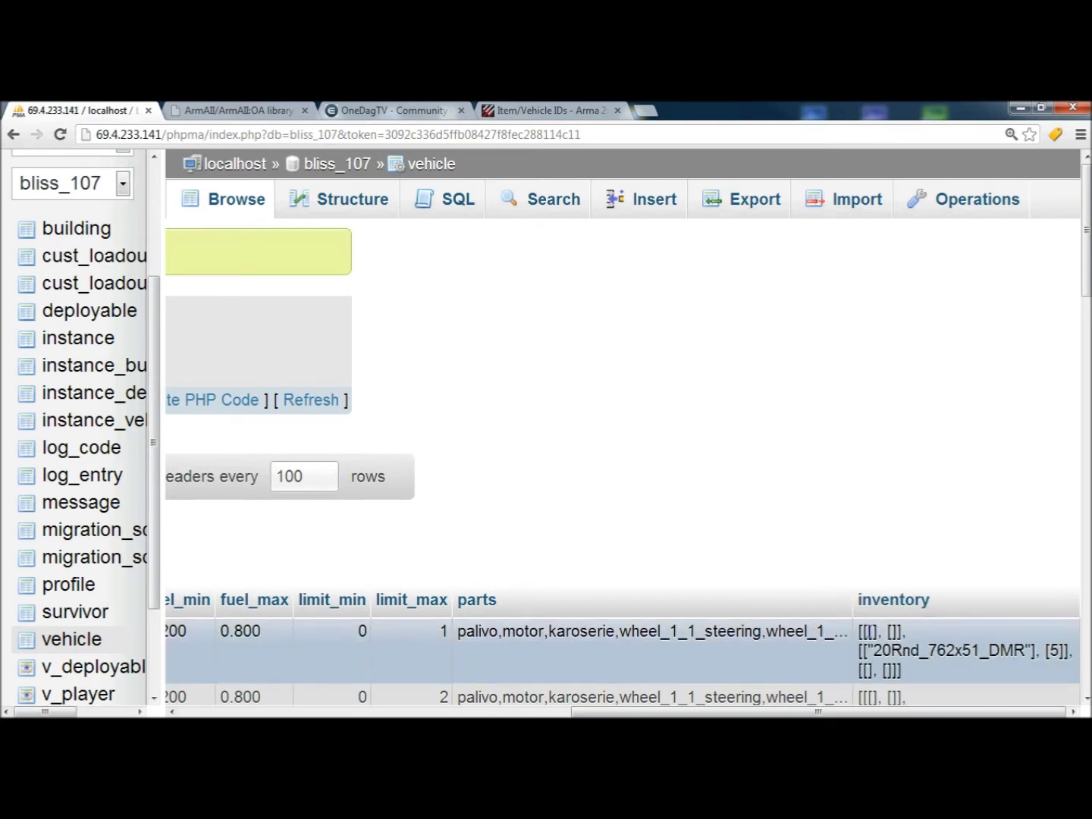
pyautogui.click(898, 641)
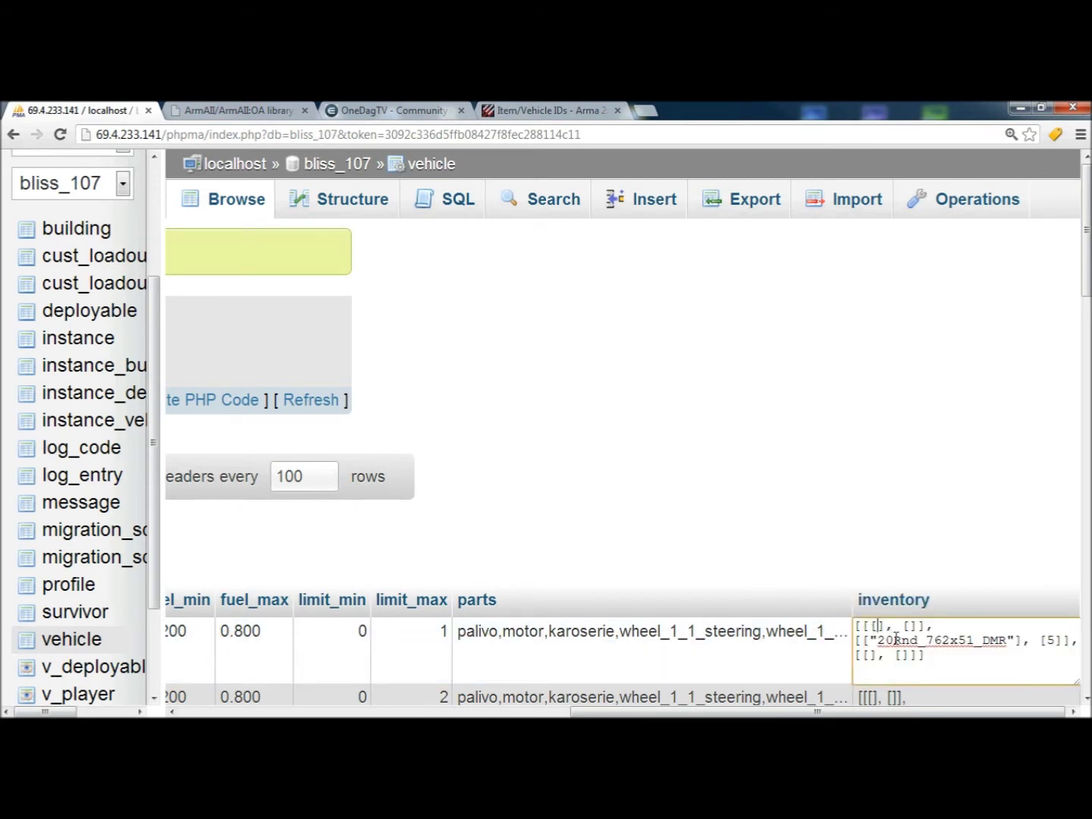
pyautogui.click(878, 626)
pyautogui.rightClick(877, 625)
pyautogui.click(906, 506)
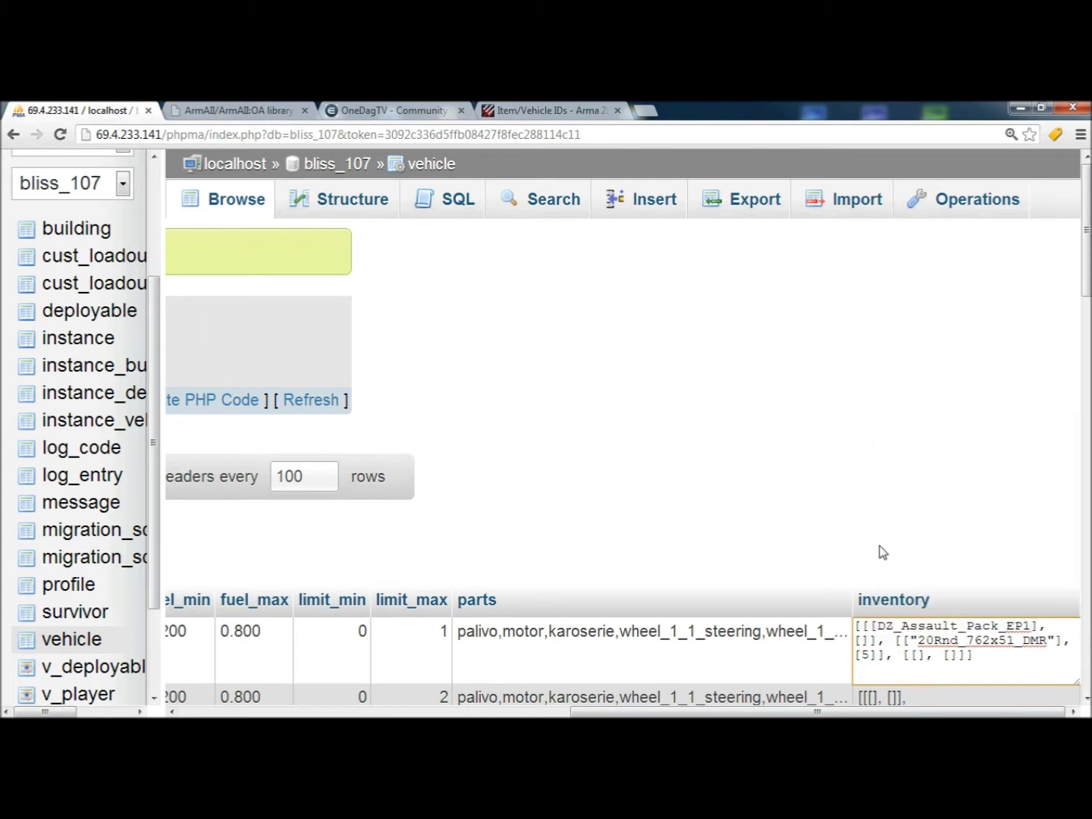
# Enclose DZ_Assault_Pack_EP1 in double quotation marks within the inventory value.
pyautogui.write('"')
pyautogui.press('Left')
pyautogui.press('Left')
pyautogui.press('Left')
pyautogui.press('Left')
pyautogui.press('Left')
pyautogui.press('Left')
pyautogui.press('Left')
pyautogui.press('Left')
pyautogui.press('Left')
pyautogui.press('Left')
pyautogui.press('Left')
pyautogui.press('Left')
pyautogui.press('Left')
pyautogui.press('Left')
pyautogui.press('Left')
pyautogui.press('Left')
pyautogui.press('Left')
pyautogui.write('"')
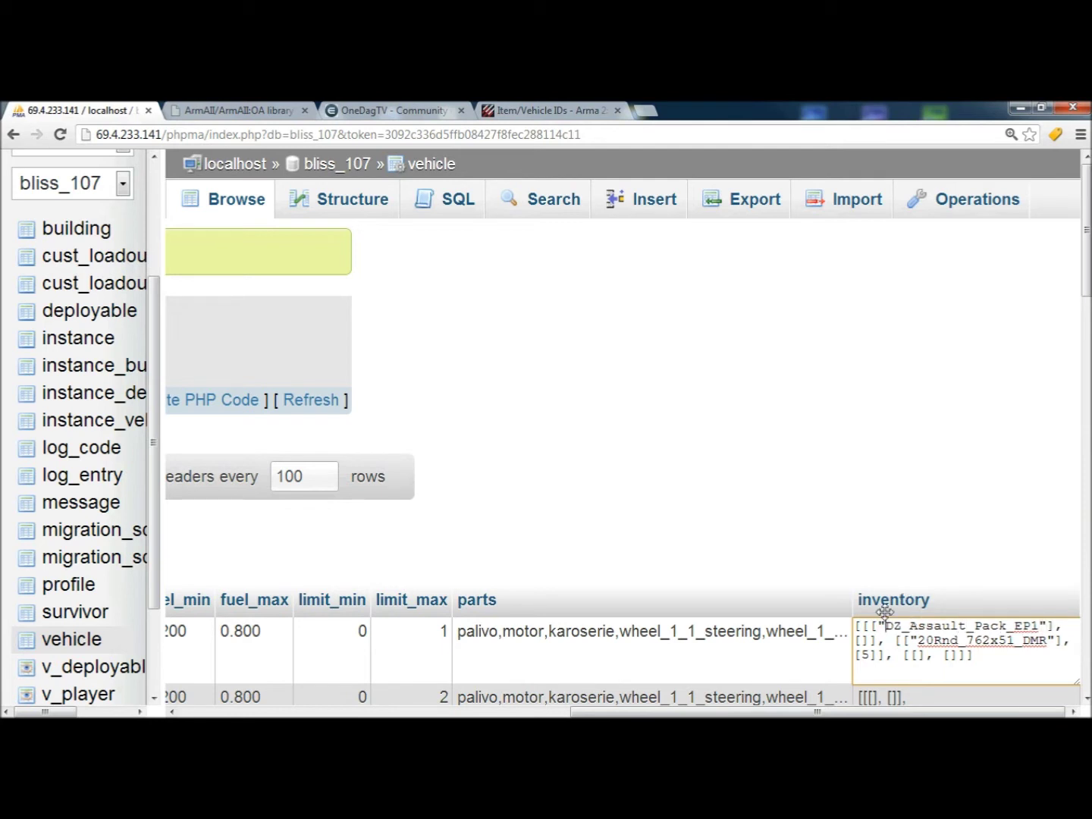
# Place the cursor in the brackets following the backpack entry, and copy glock17_EP1 from the Weapons list on the Item/Vehicle IDs page.
pyautogui.click(865, 644)
pyautogui.click(544, 110)
pyautogui.scroll(3, 399, 533)
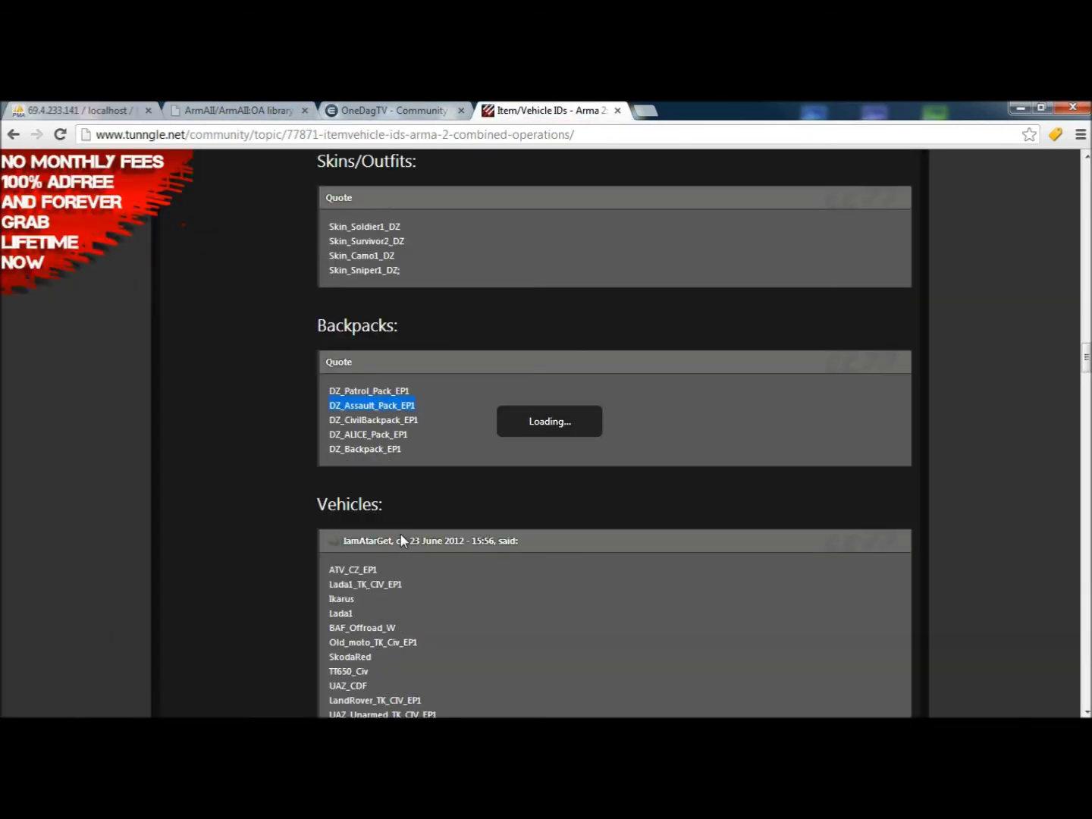
pyautogui.click(285, 461)
pyautogui.scroll(15, 284, 460)
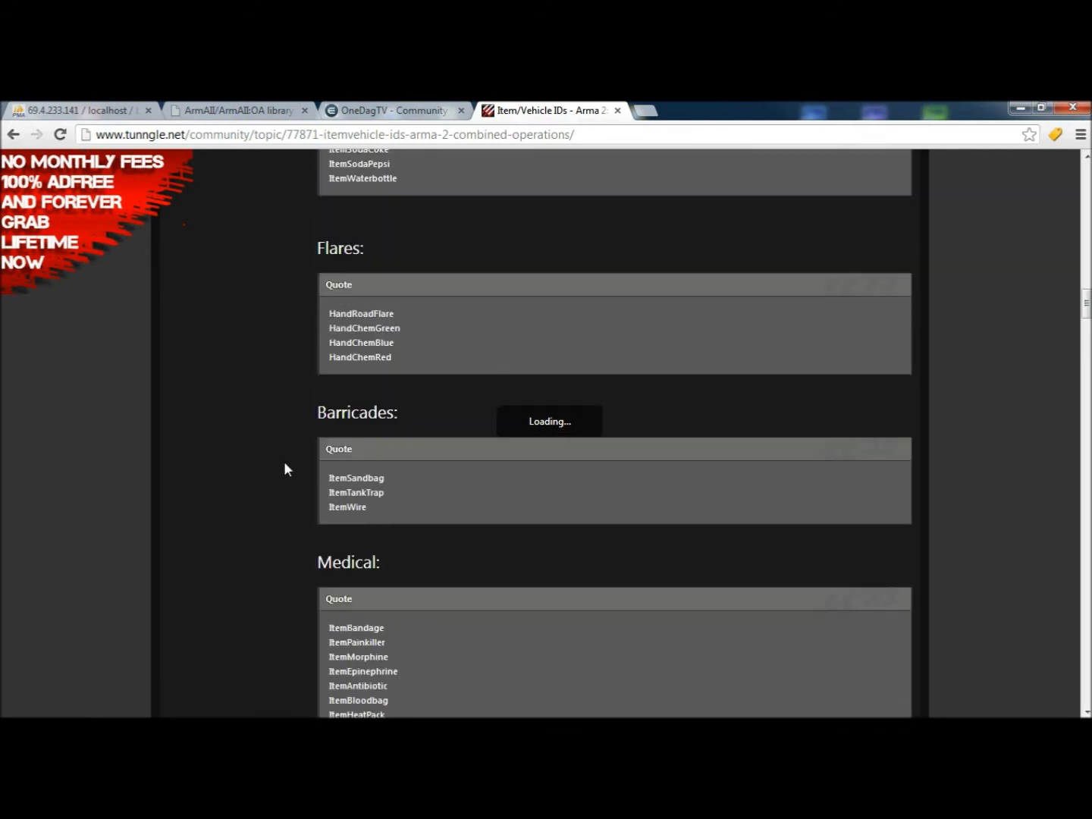
pyautogui.scroll(16, 295, 468)
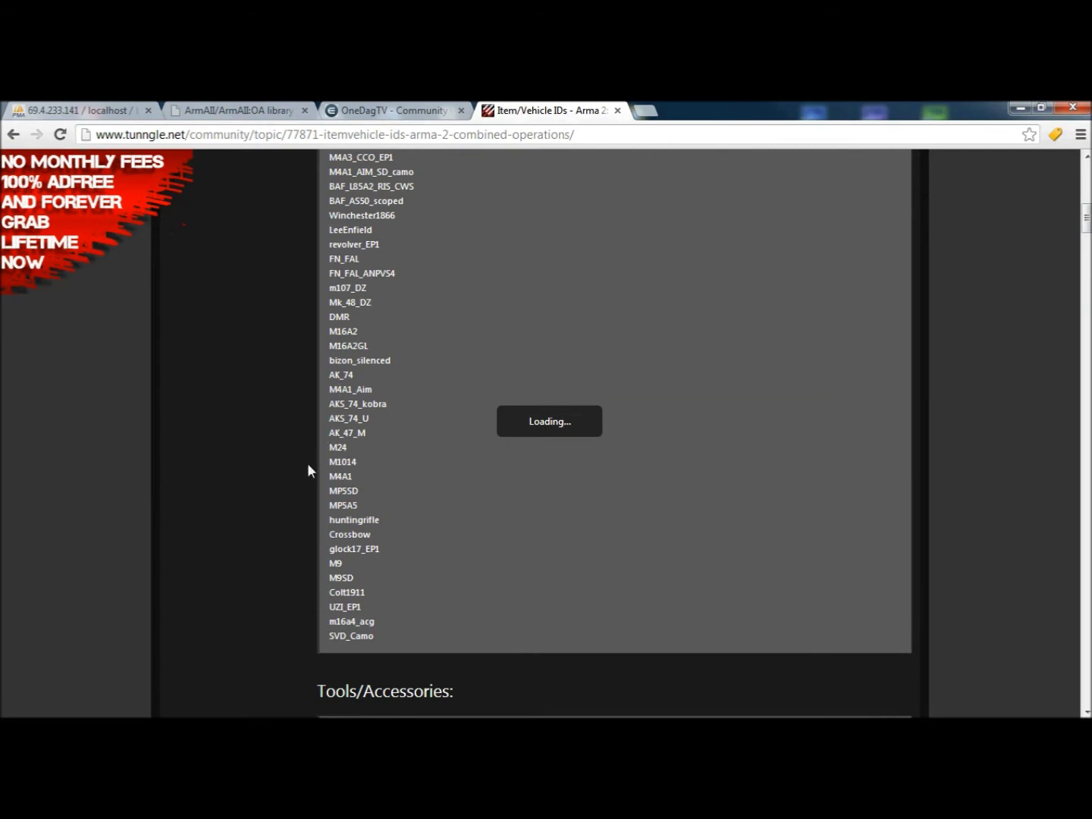
pyautogui.tripleClick(349, 533)
pyautogui.click(392, 559)
pyautogui.rightClick(376, 549)
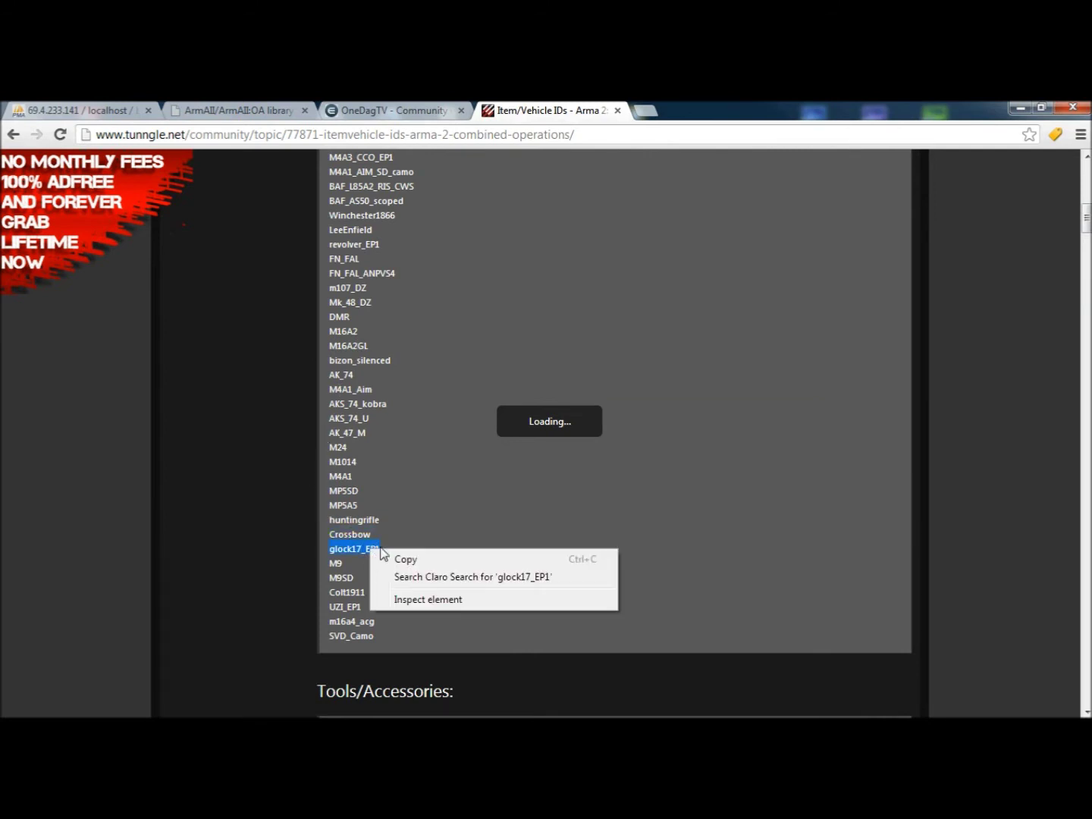
pyautogui.click(402, 558)
# Back in the vehicle table, insert "glock17_EP1" in double quotation marks into the brackets after the backpack entry.
pyautogui.click(84, 110)
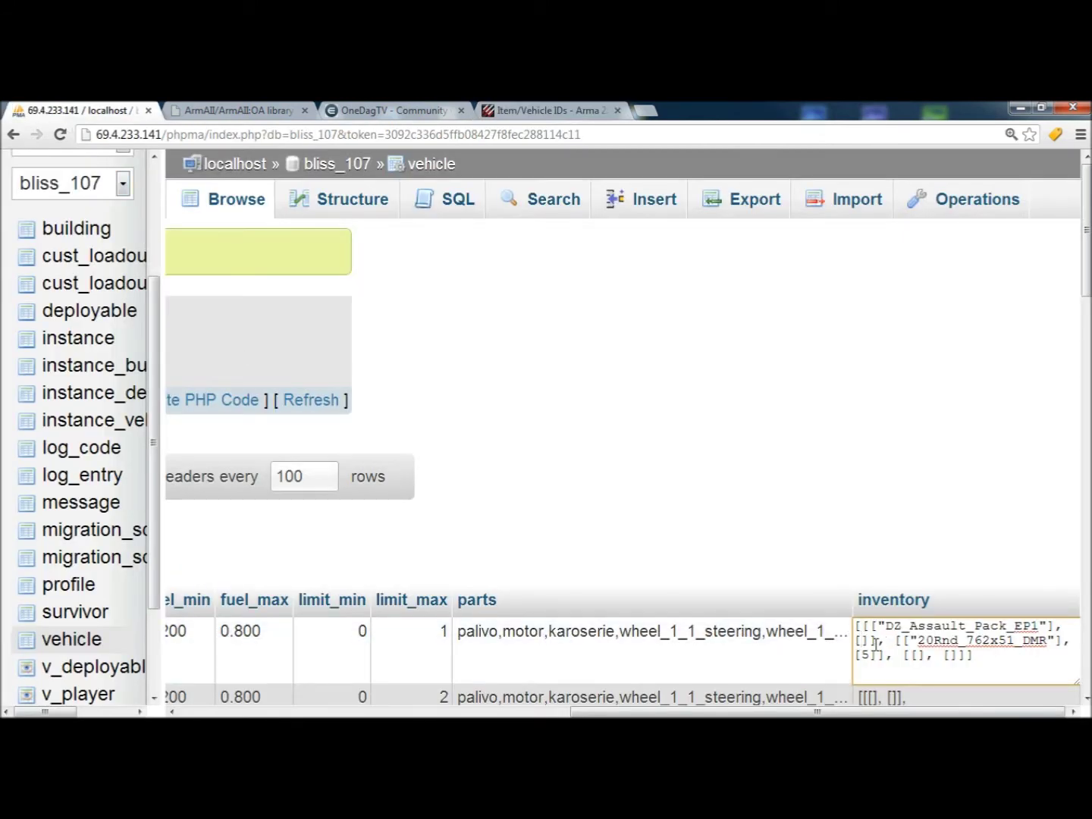
pyautogui.write('"')
pyautogui.hotkey('ctrl', 'v')
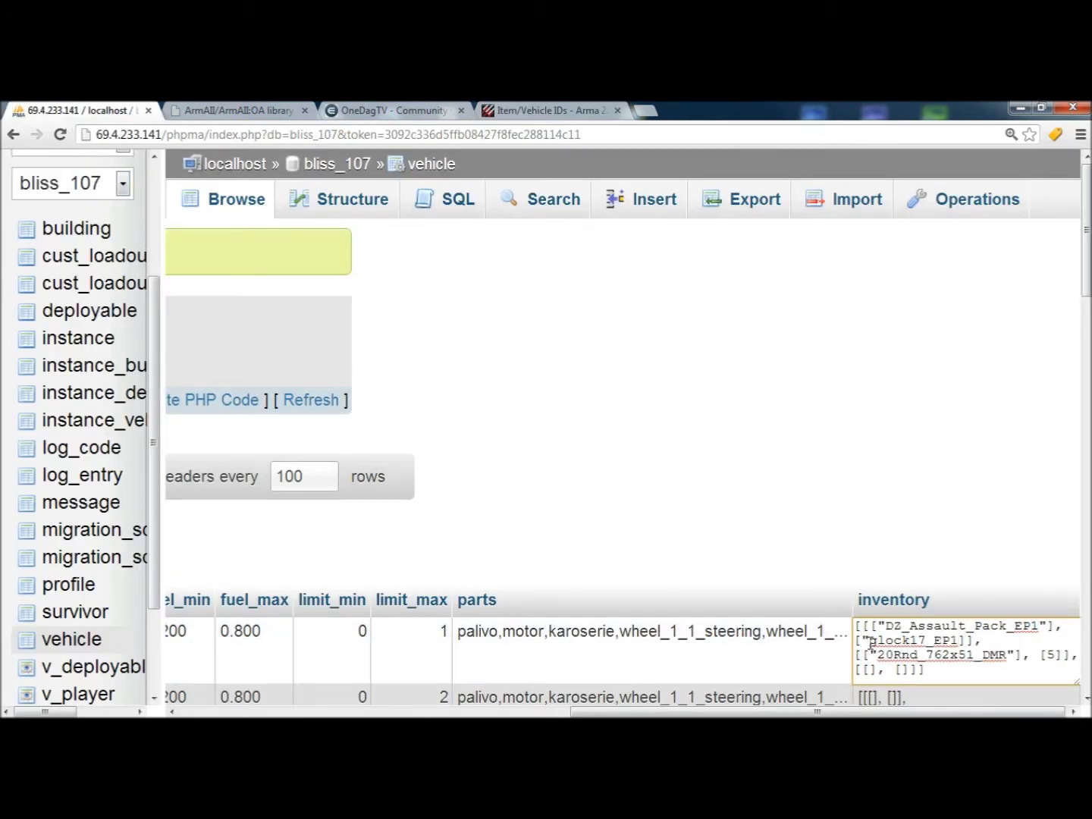
pyautogui.write('"')
pyautogui.write(']')
pyautogui.click(1047, 655)
pyautogui.moveTo(965, 641); pyautogui.dragTo(865, 650)
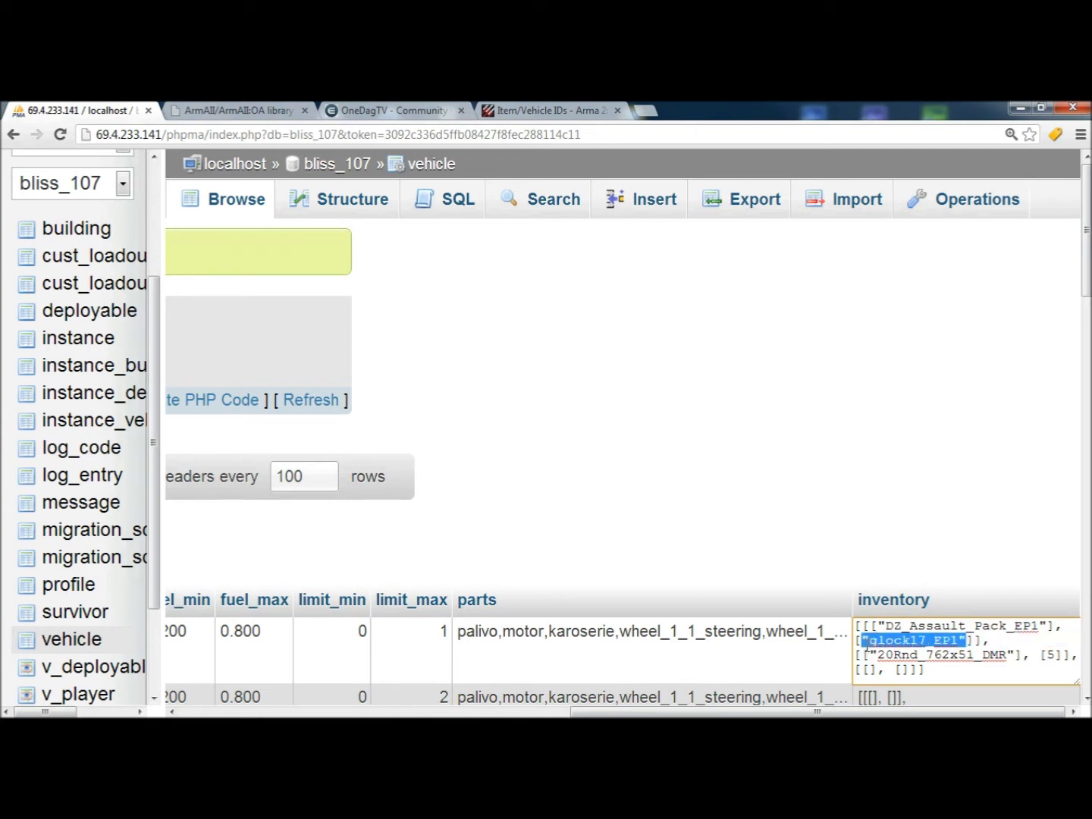
pyautogui.click(1053, 665)
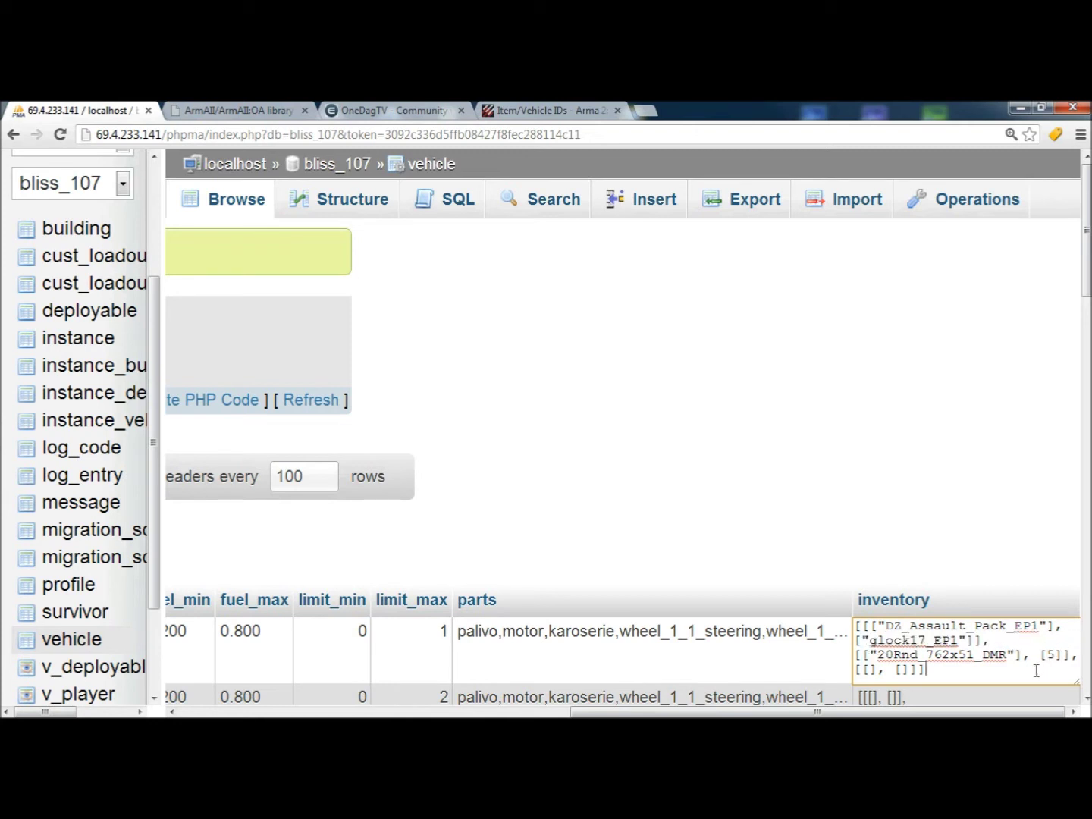
# Copy the quantity 5 of the 20Rnd_762x51_DMR ammunition into the last empty brackets of the inventory value.
pyautogui.doubleClick(1050, 656)
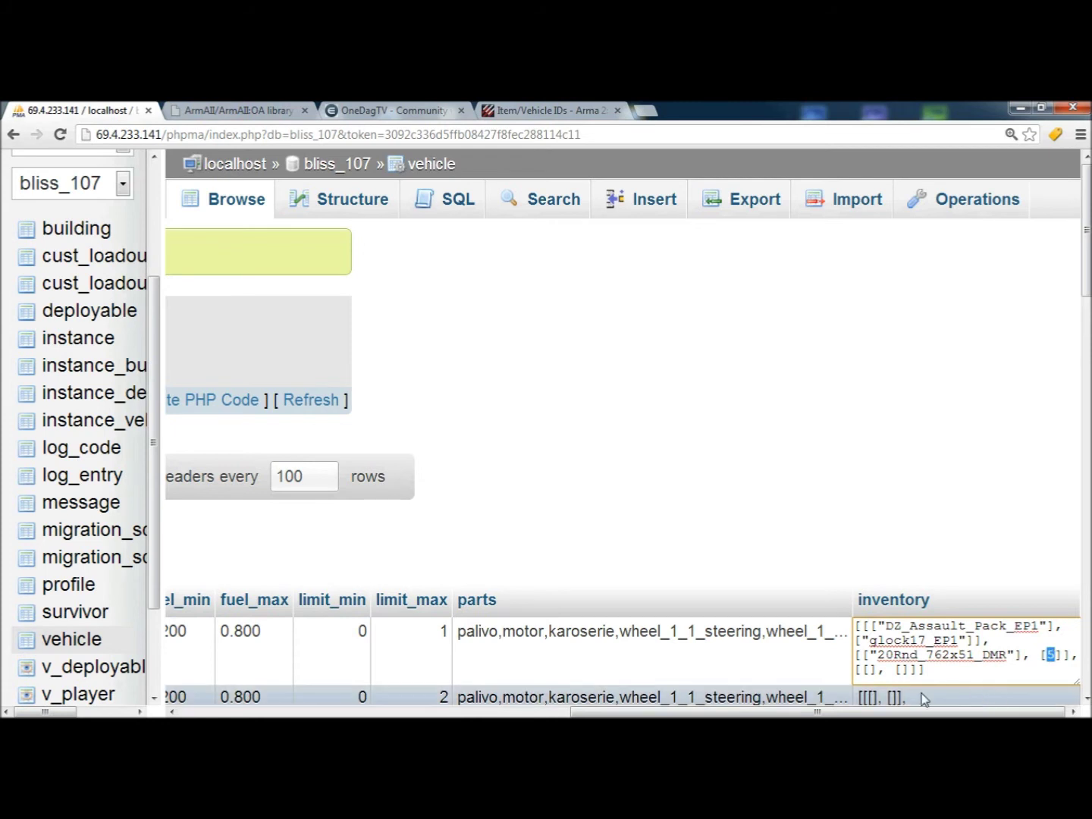
pyautogui.click(904, 670)
pyautogui.rightClick(903, 671)
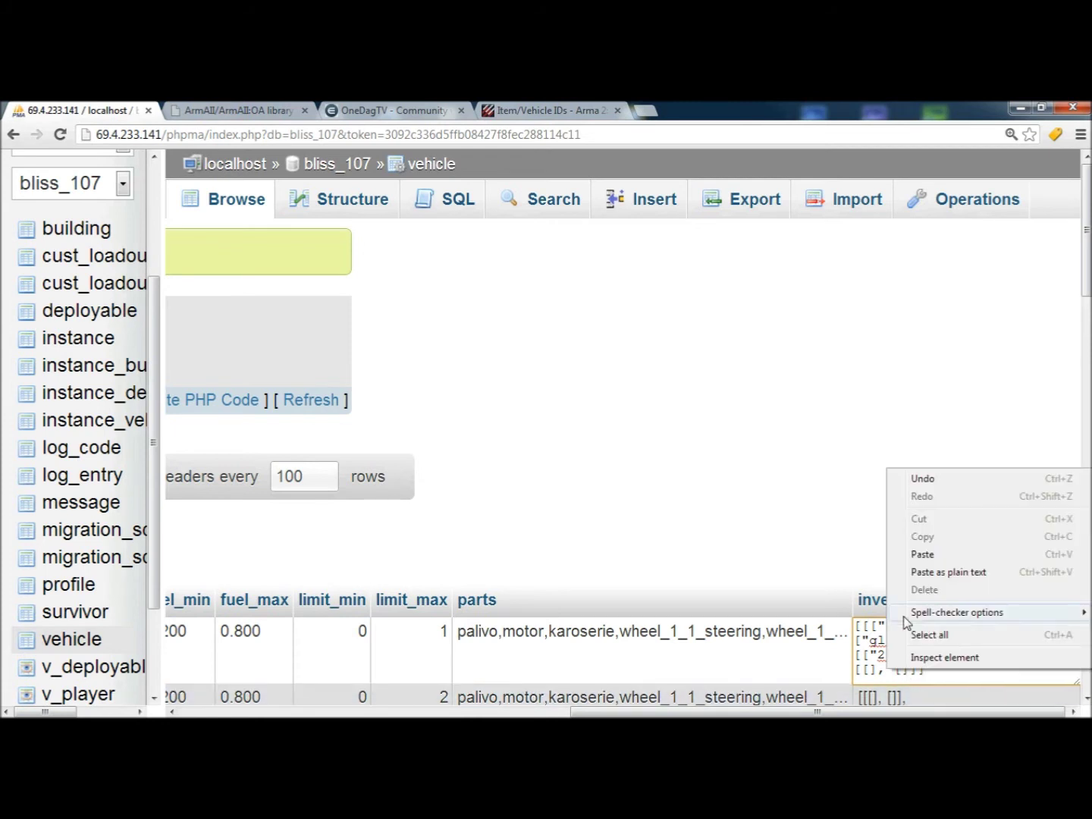
pyautogui.click(880, 680)
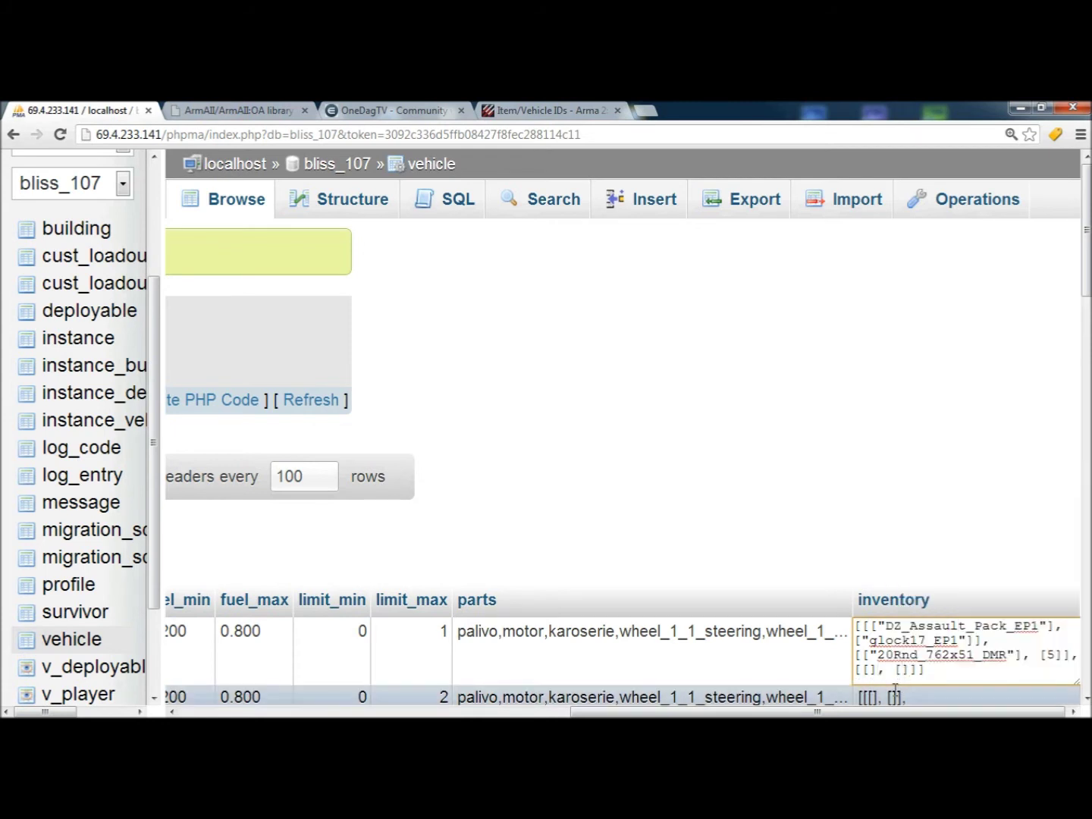
pyautogui.hotkey('ctrl', 'v')
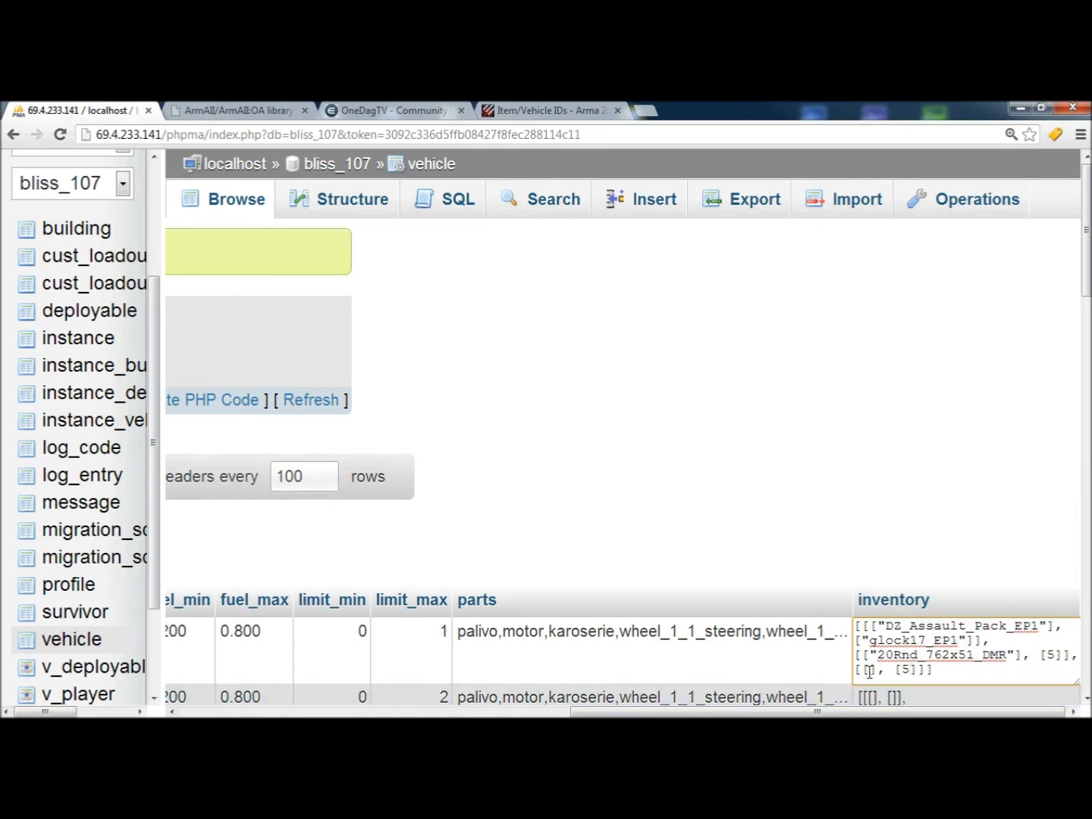
# Enter 1 in the remaining empty brackets, set the 20Rnd_762x51_DMR quantity to 1, and save the inventory cell.
pyautogui.click(869, 671)
pyautogui.write('1')
pyautogui.doubleClick(1053, 651)
pyautogui.write('1')
pyautogui.click(1018, 554)
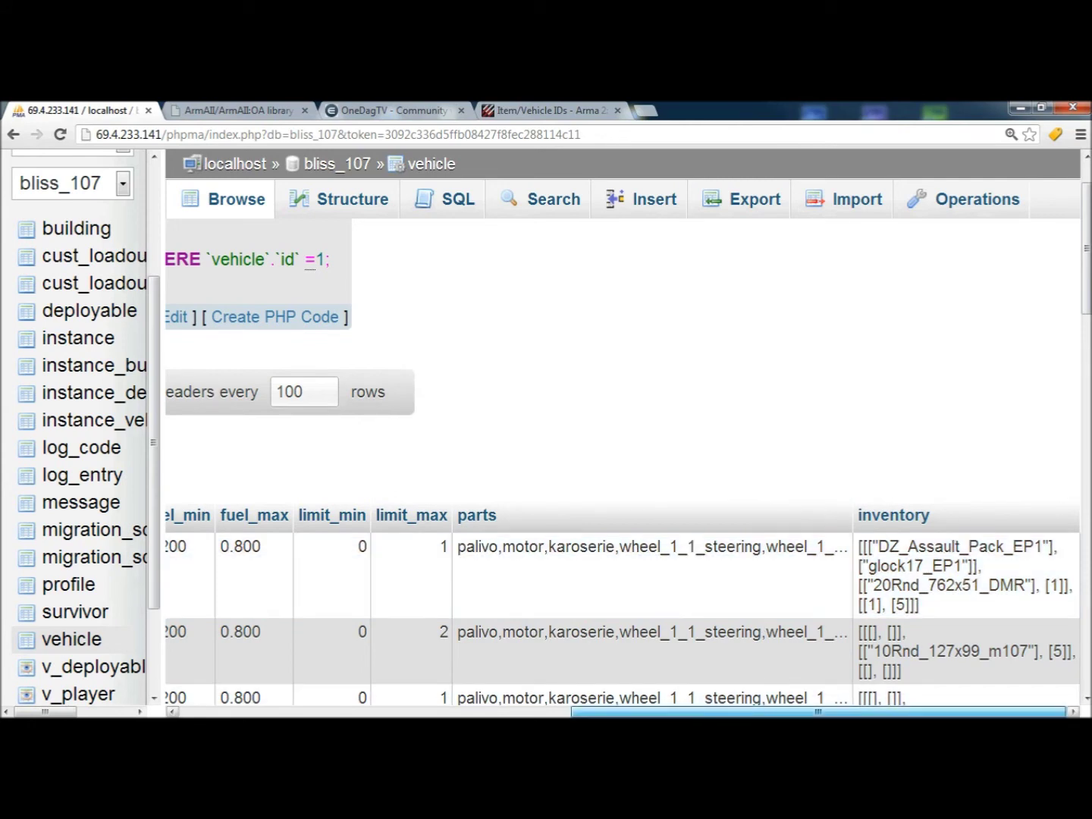
# Review the DayZ Mod IDs on the Item/Vehicle IDs page, from the Weapons list through to the Backpacks list.
pyautogui.moveTo(817, 711); pyautogui.dragTo(437, 711)
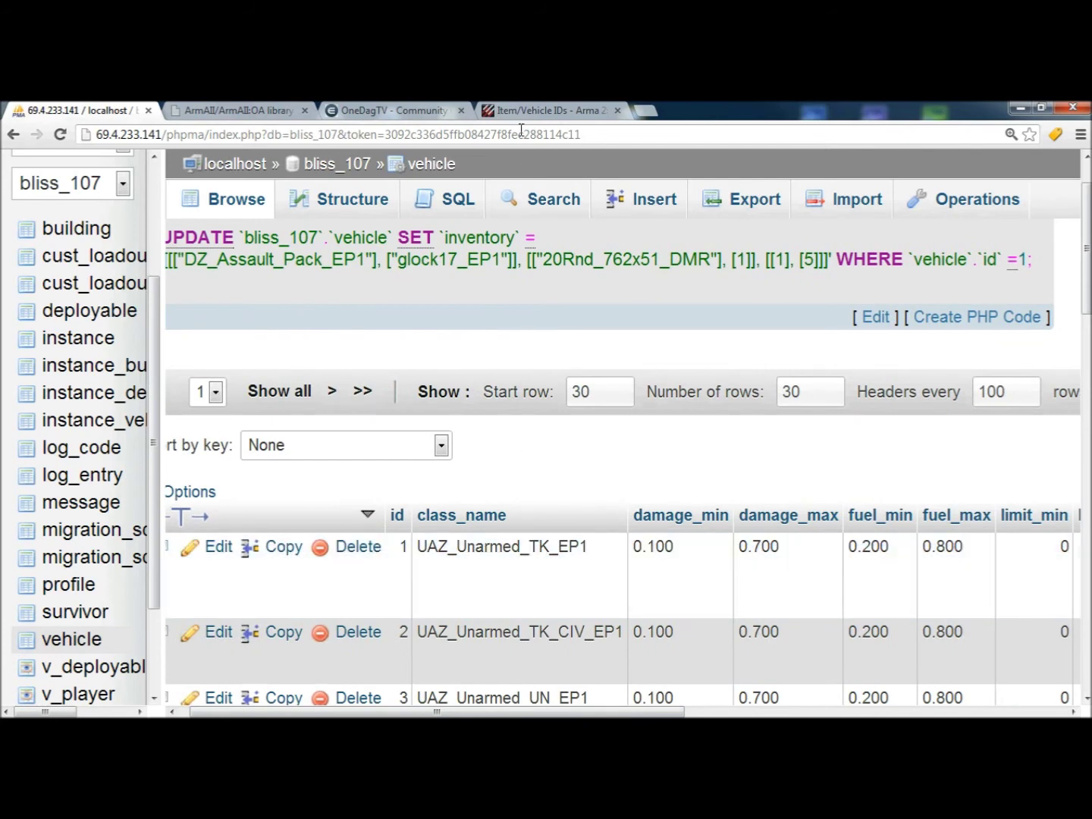
pyautogui.click(541, 109)
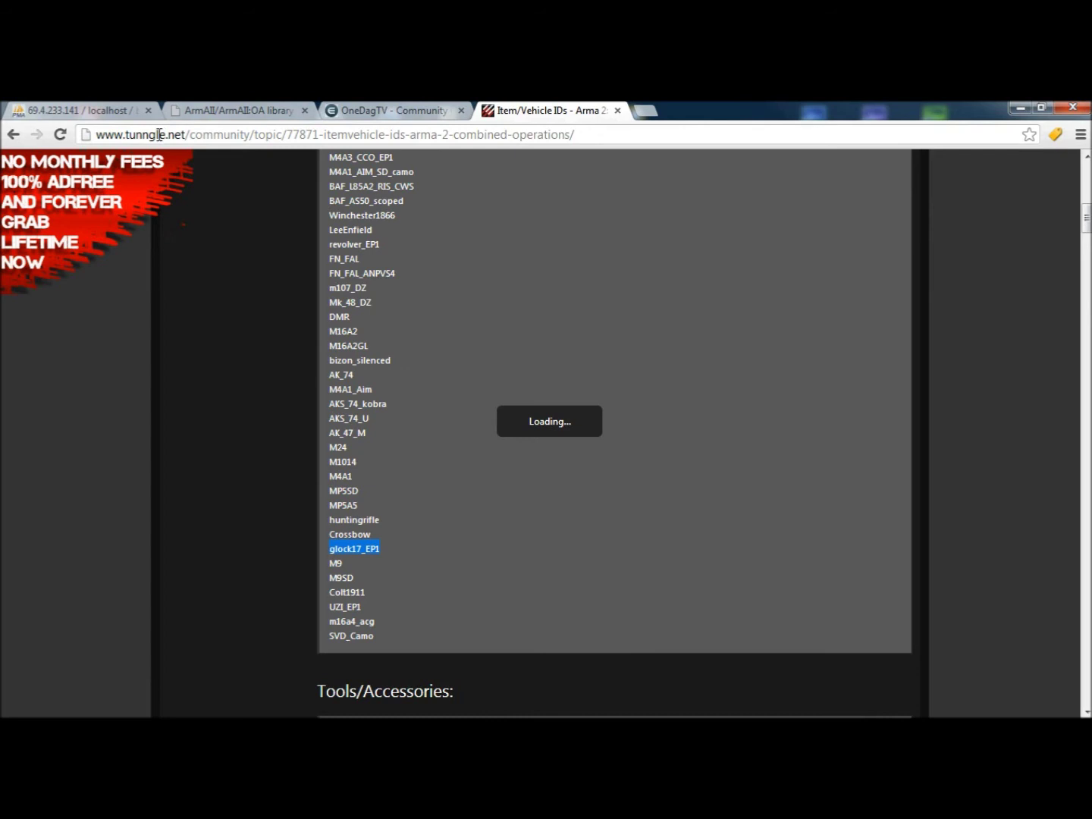
pyautogui.scroll(2, 336, 388)
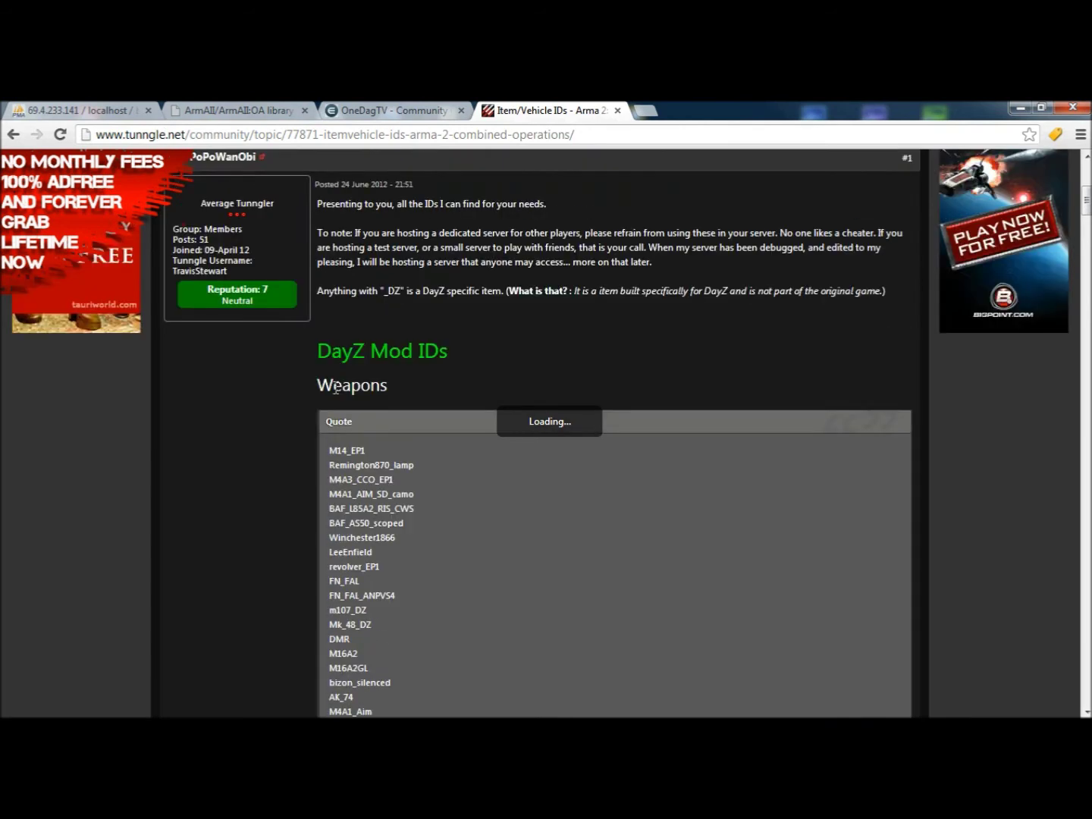
pyautogui.scroll(-3, 337, 388)
pyautogui.scroll(-8, 332, 364)
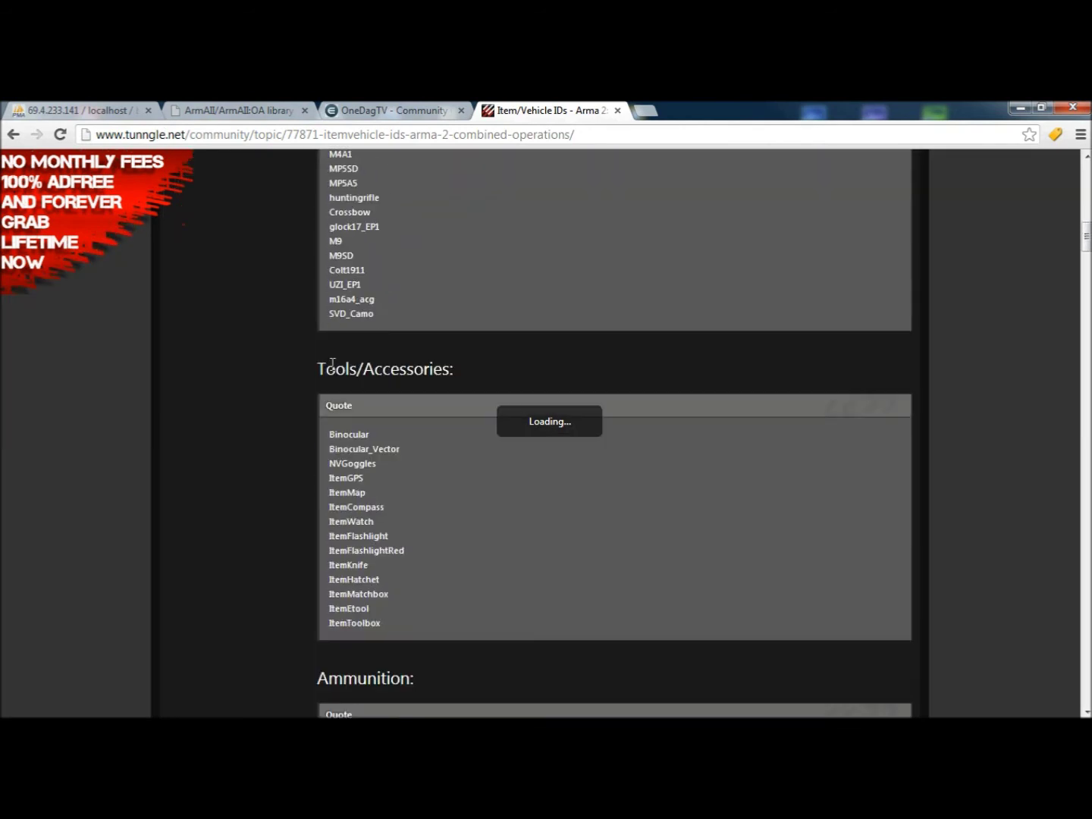
pyautogui.scroll(-20, 349, 359)
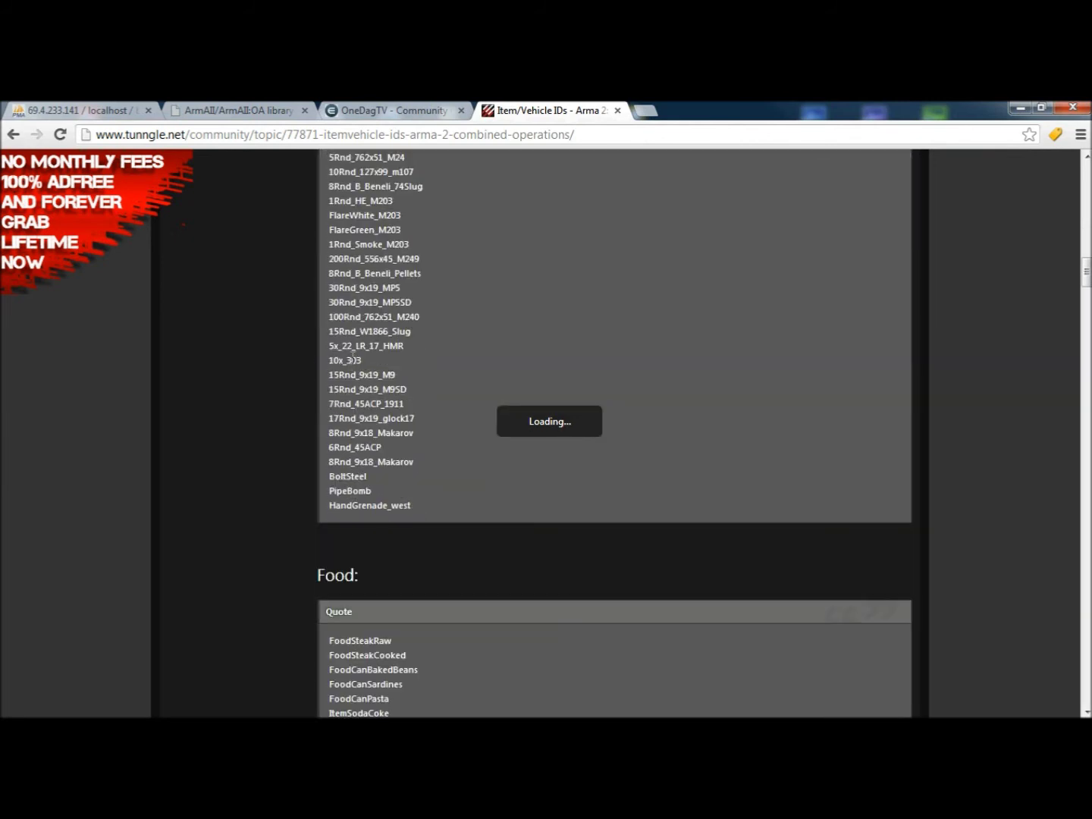
pyautogui.scroll(-6, 352, 360)
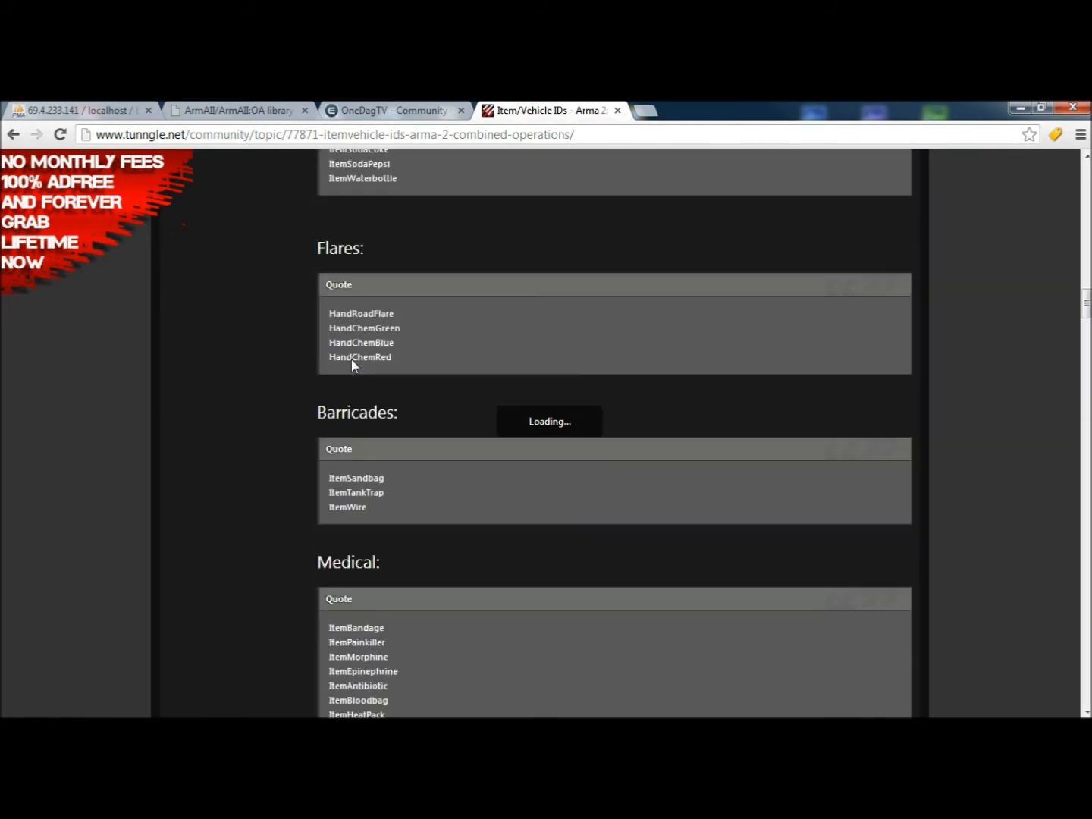
pyautogui.scroll(-3, 352, 360)
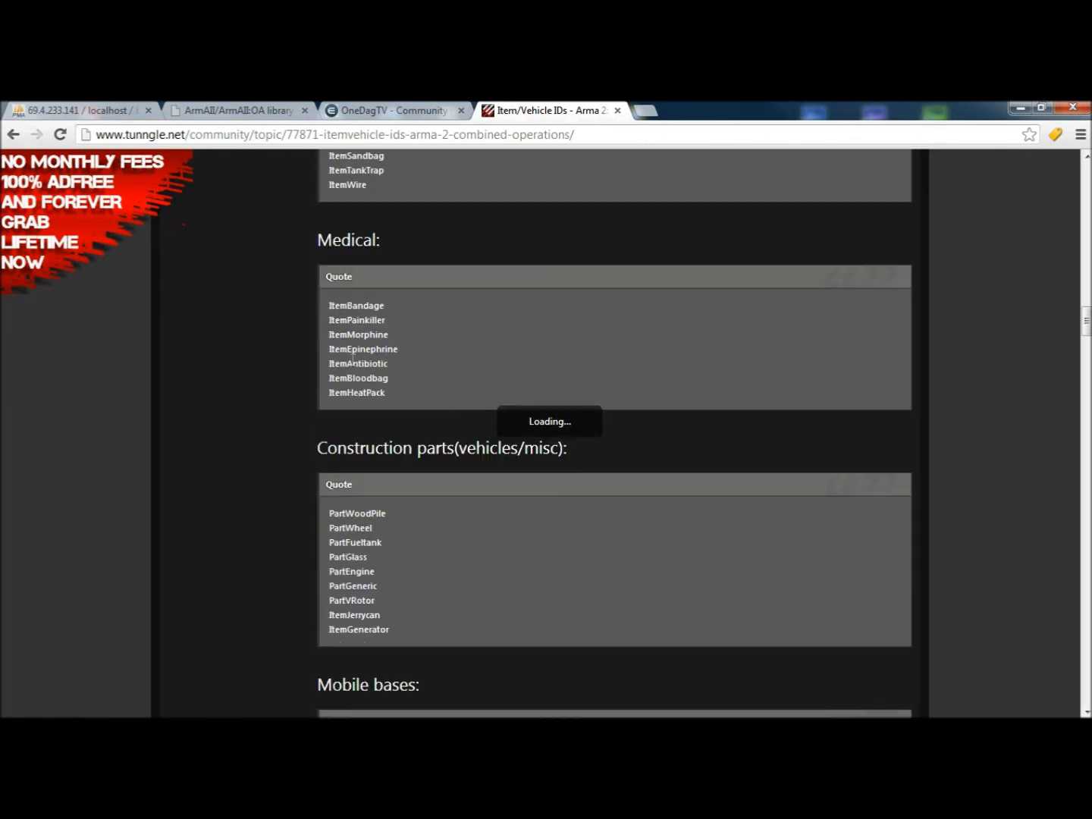
pyautogui.scroll(-1, 352, 359)
pyautogui.scroll(-6, 383, 481)
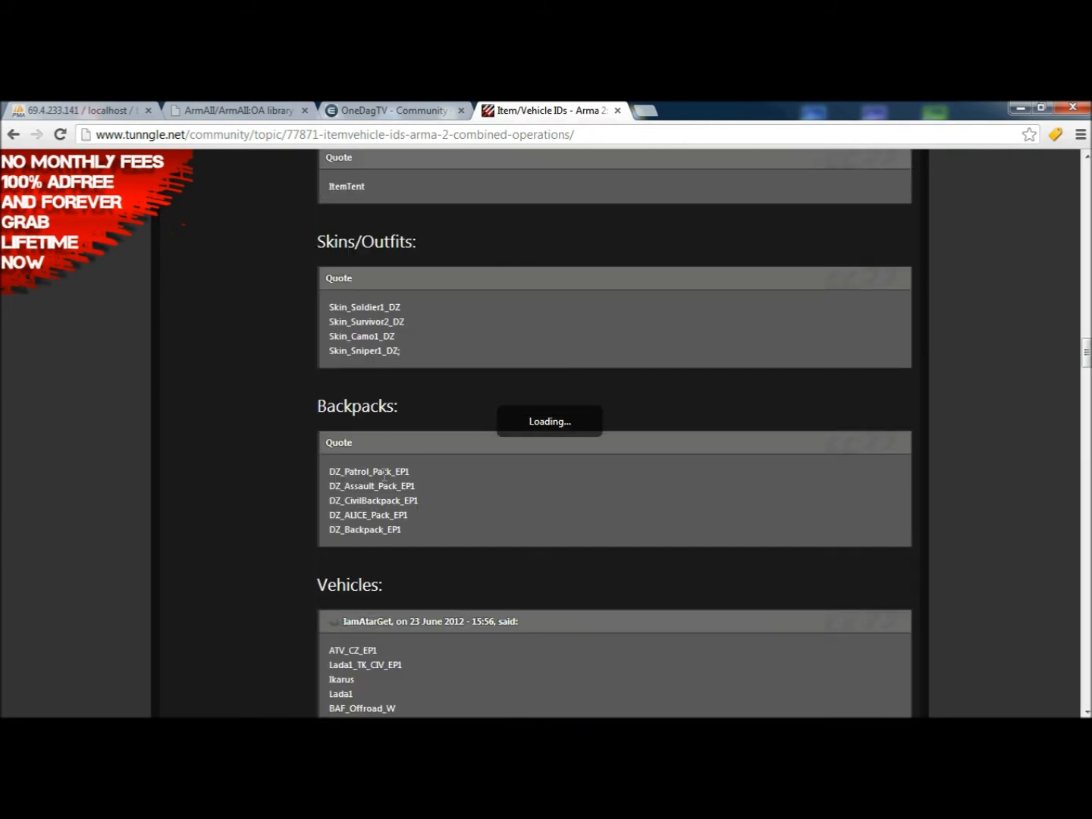
# Review the Backpacks and Vehicles ID lists and the Arma 2 ID links in the post below them.
pyautogui.moveTo(361, 301)
pyautogui.mouseDown()
pyautogui.moveTo(357, 355)
pyautogui.moveTo(361, 302)
pyautogui.mouseUp()
pyautogui.scroll(-1, 385, 344)
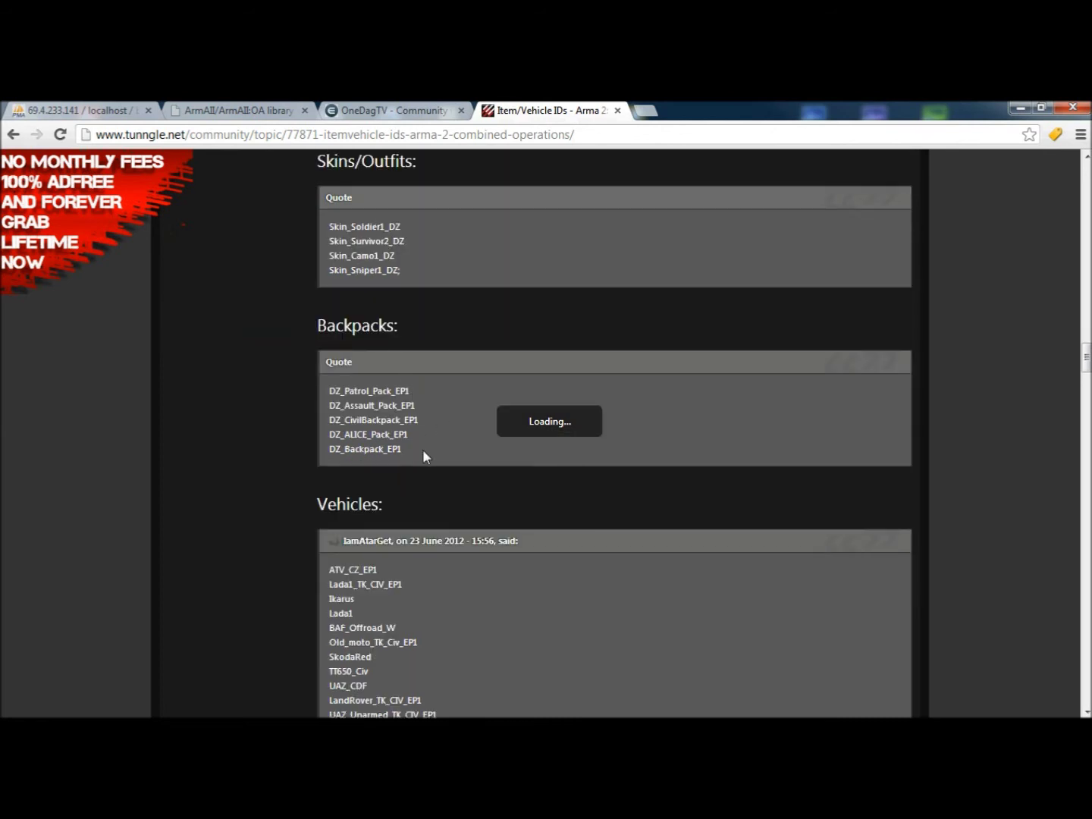
pyautogui.scroll(-1, 431, 470)
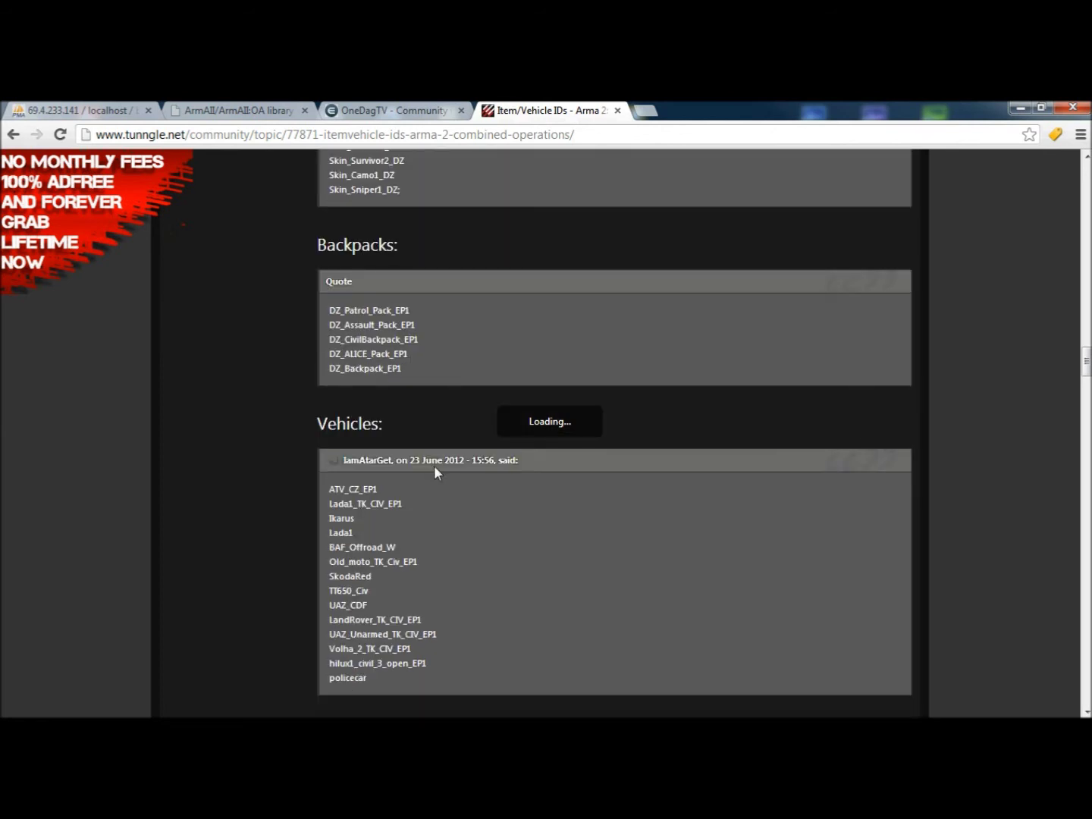
pyautogui.scroll(-3, 434, 465)
pyautogui.scroll(-4, 439, 449)
pyautogui.scroll(13, 441, 448)
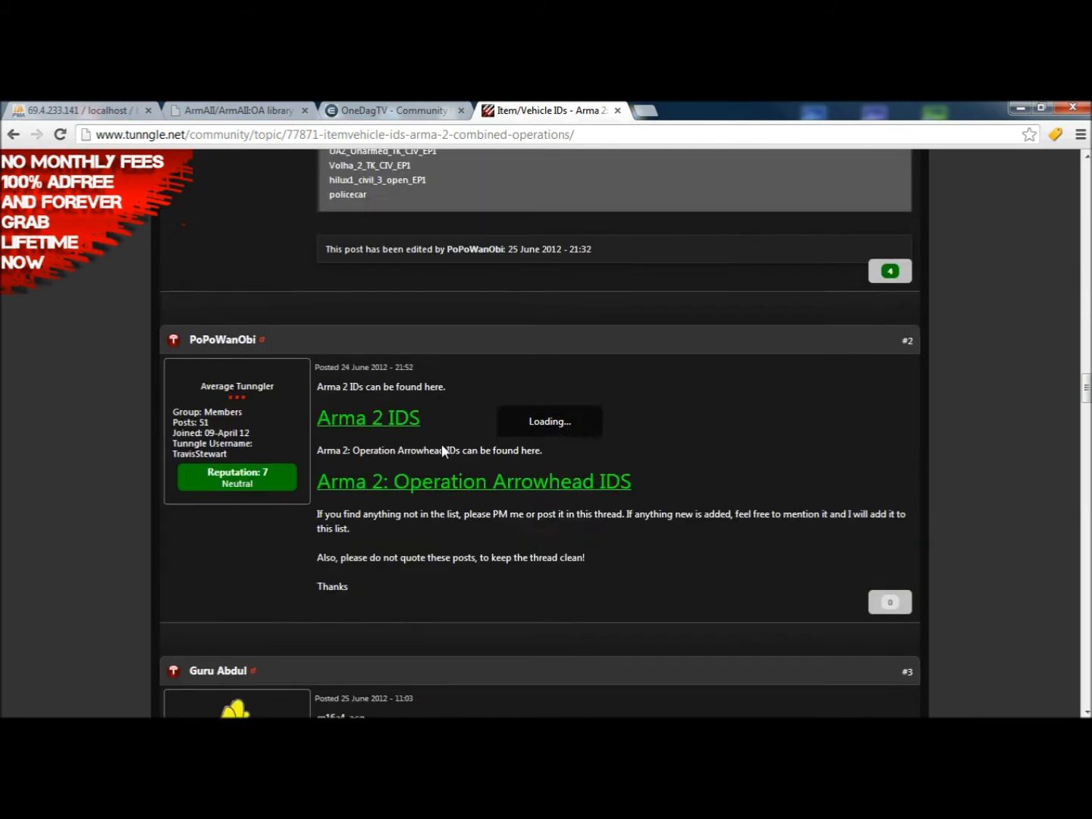
# Compare the US_Backpack_EP1 class name in the ArmA II/OA bag library with the DayZ backpack IDs on the Item/Vehicle IDs page.
pyautogui.click(302, 107)
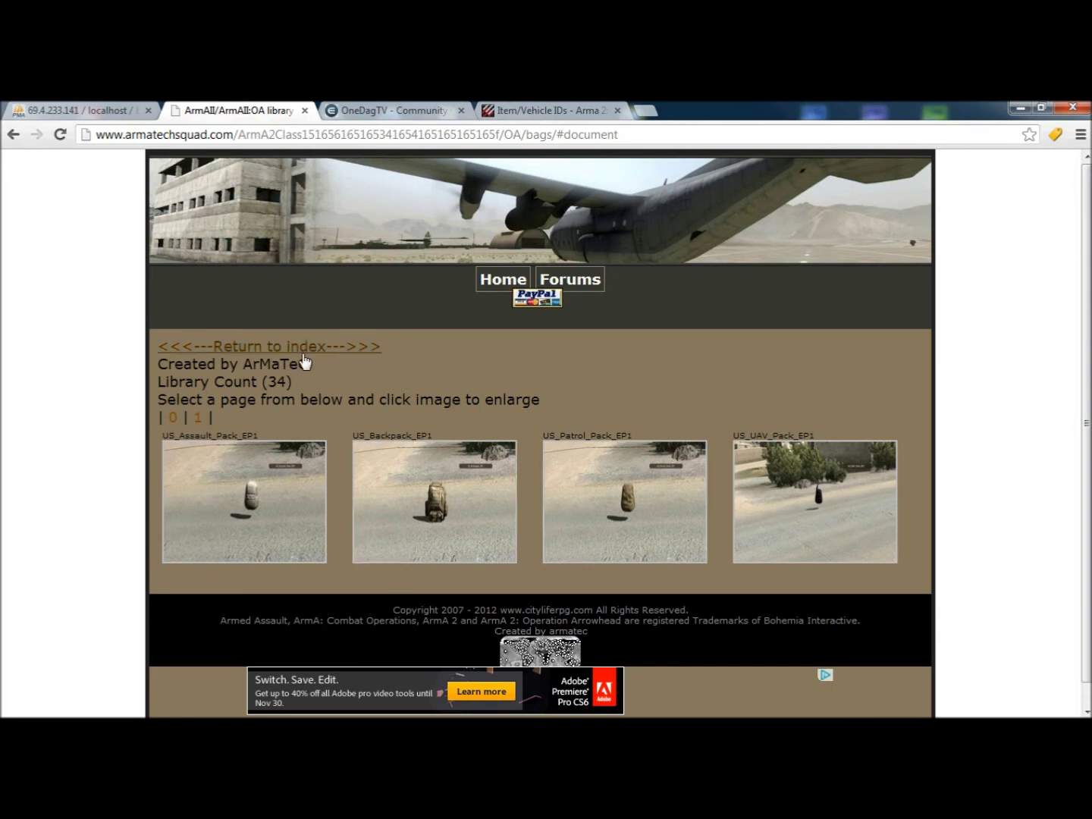
pyautogui.click(475, 511)
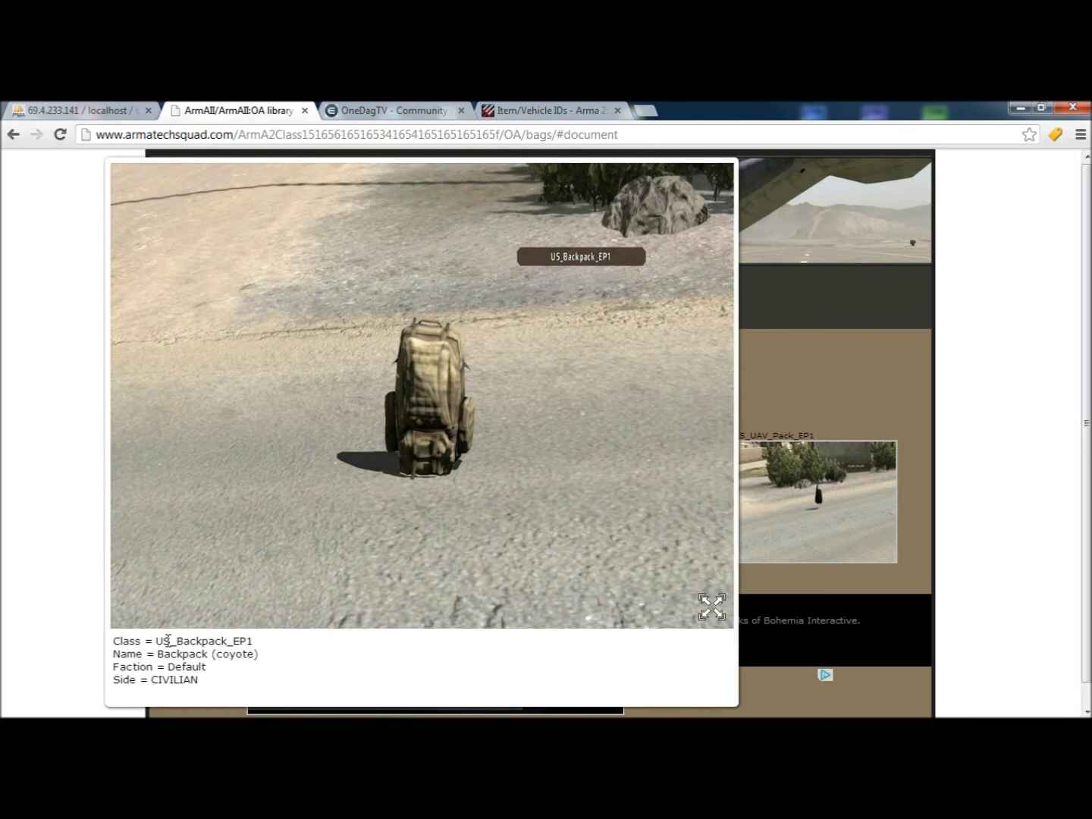
pyautogui.moveTo(162, 641); pyautogui.dragTo(153, 643)
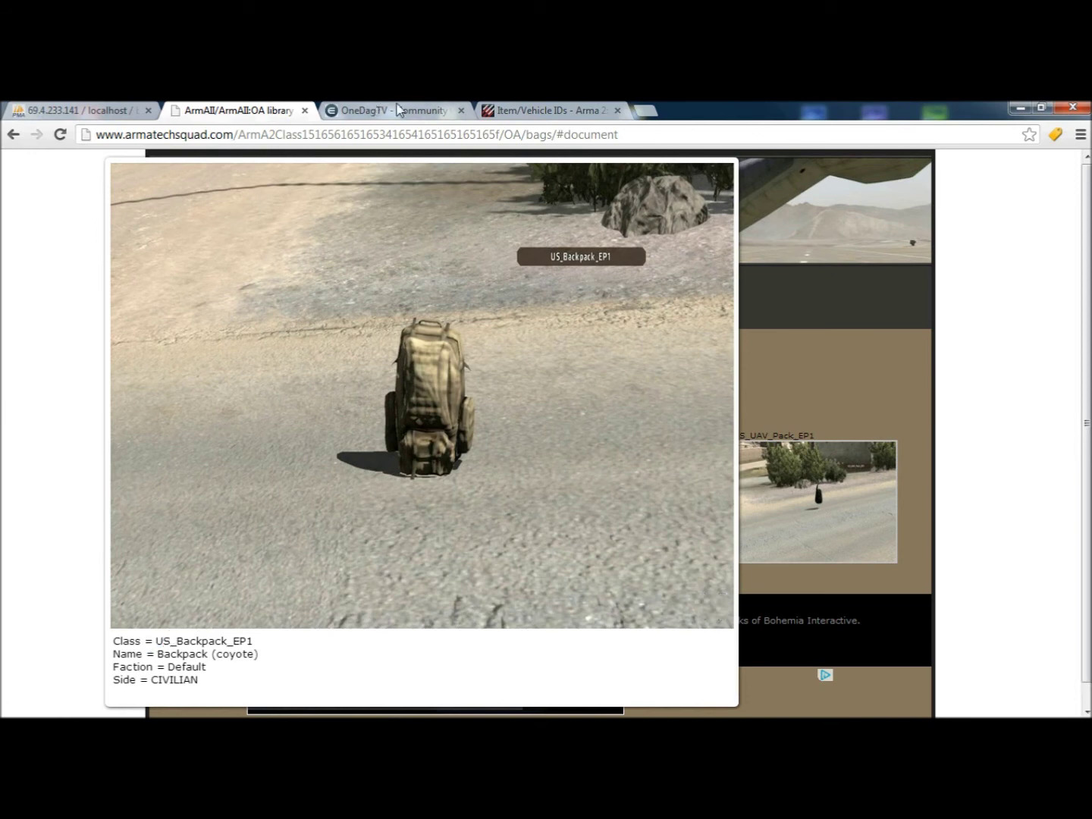
pyautogui.click(576, 112)
pyautogui.scroll(-3, 399, 550)
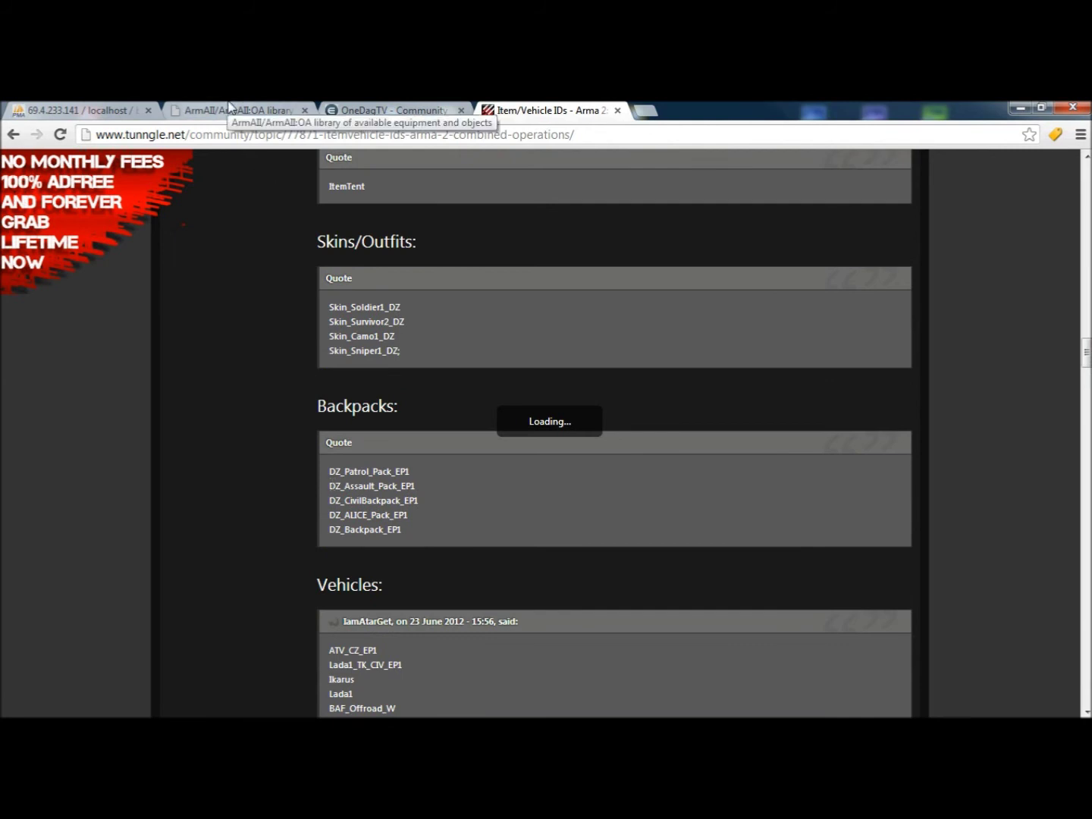
pyautogui.click(267, 109)
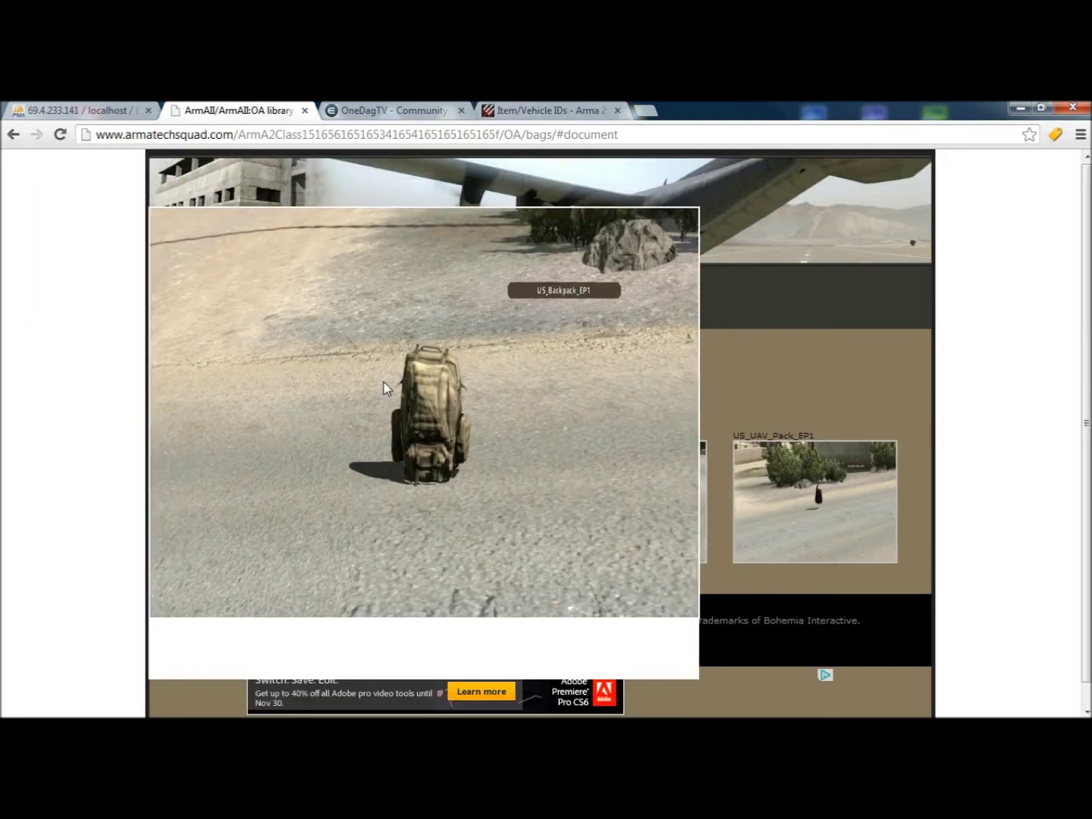
pyautogui.click(384, 389)
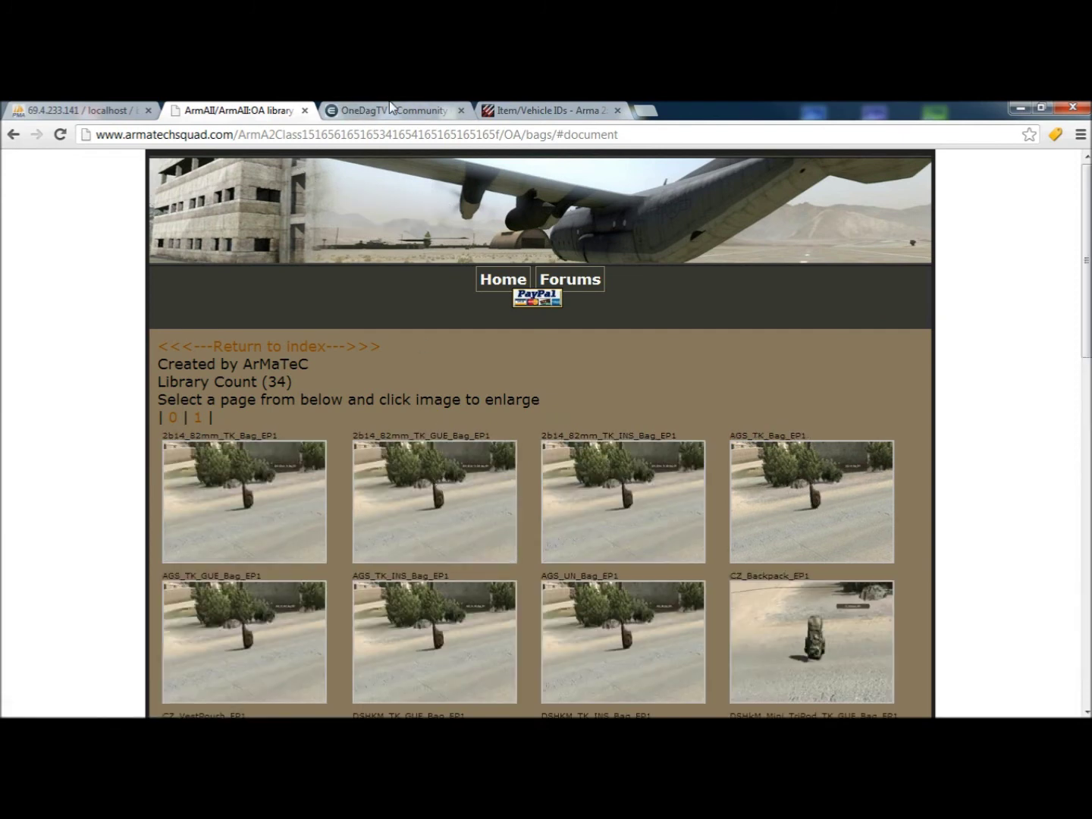
# Look over the OneDagTV community site's news and Game Info page, and return to its home page.
pyautogui.click(391, 108)
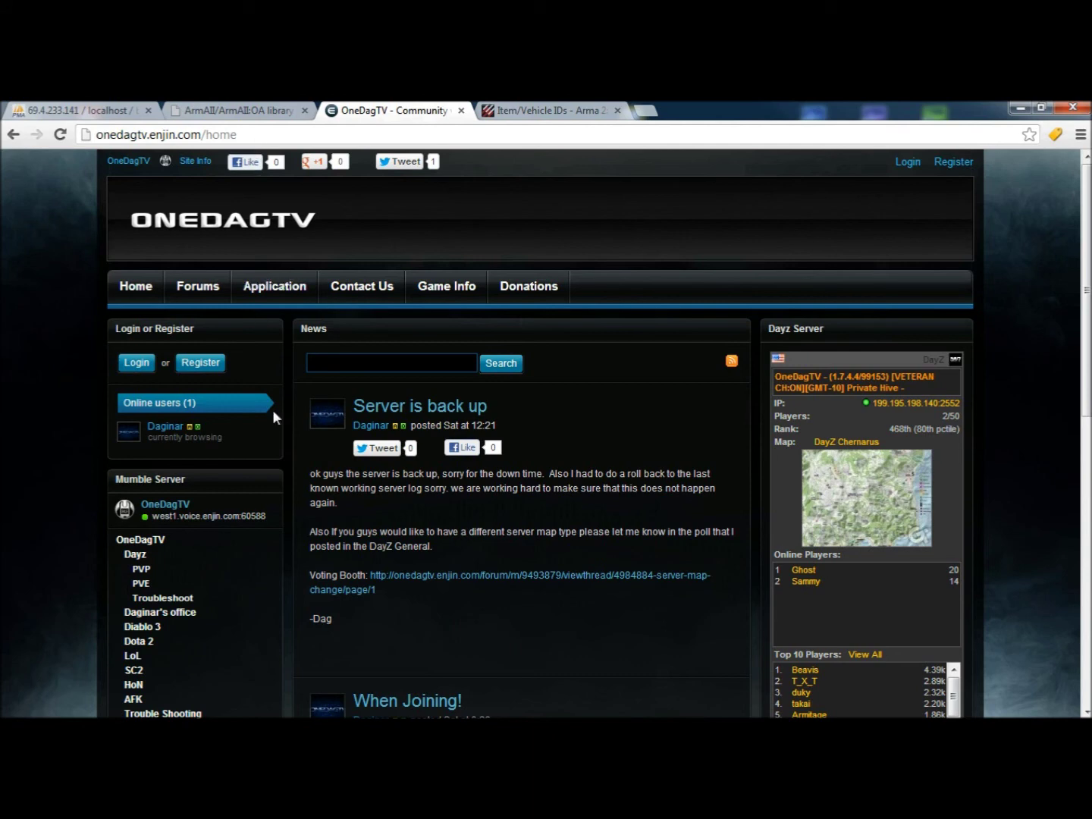
pyautogui.scroll(-3, 674, 527)
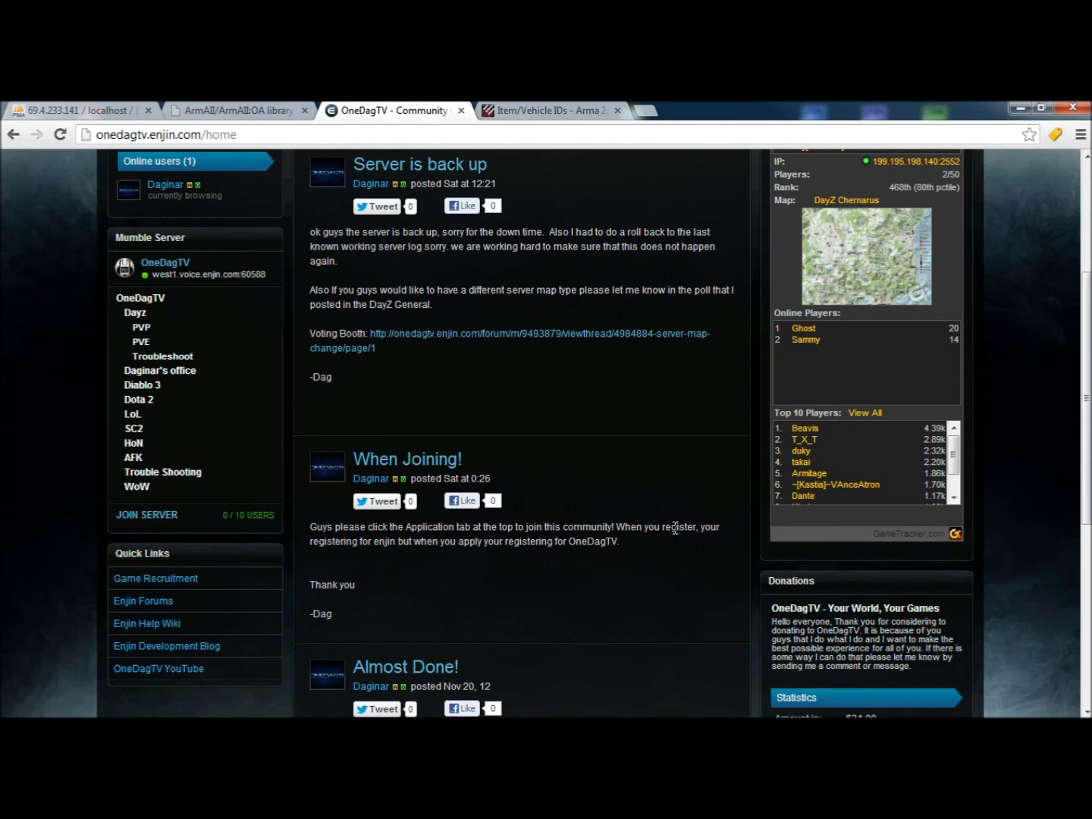
pyautogui.scroll(3, 680, 537)
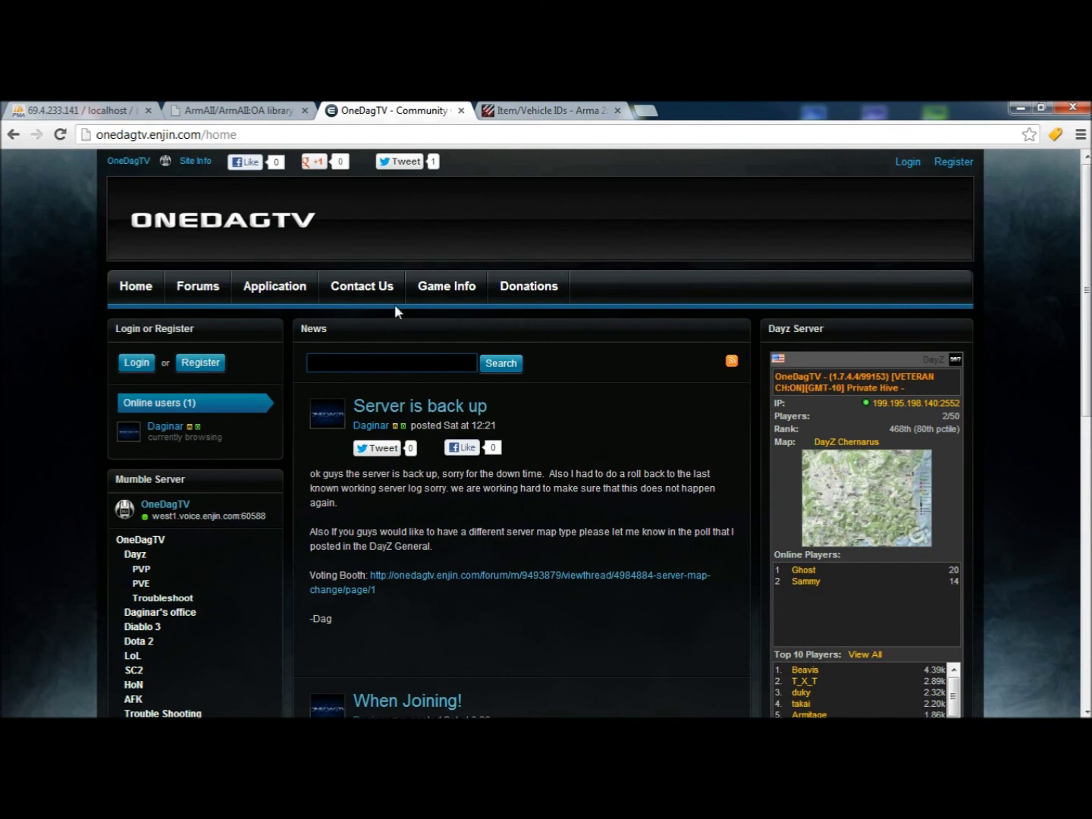
pyautogui.click(431, 286)
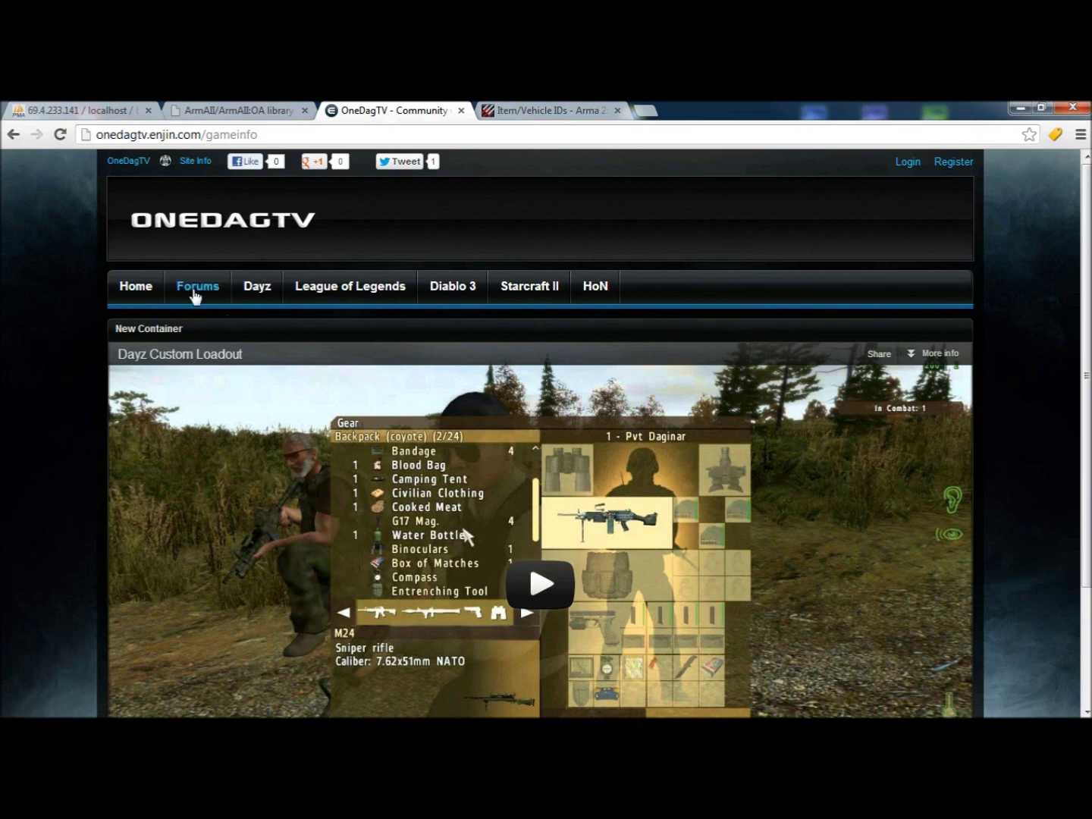
pyautogui.click(158, 293)
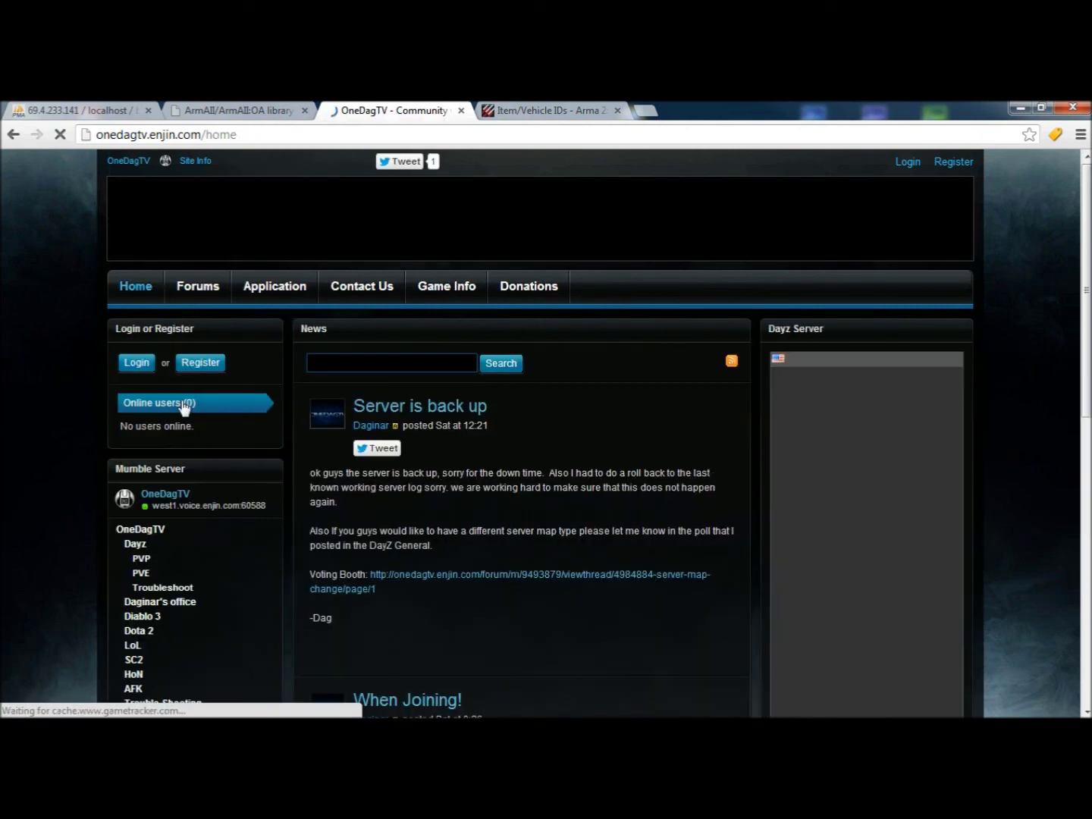
# Open the OneDagTV registration form and review its fields from the account details to the terms and conditions.
pyautogui.click(199, 365)
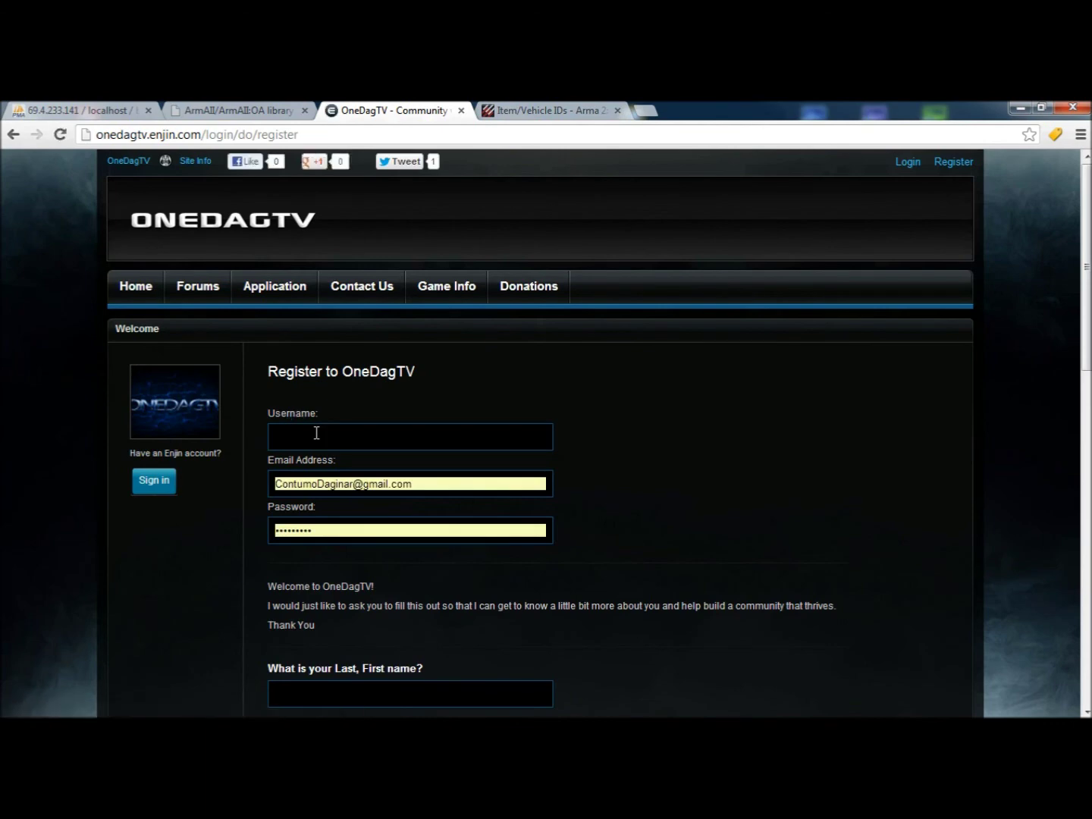
pyautogui.scroll(-3, 317, 434)
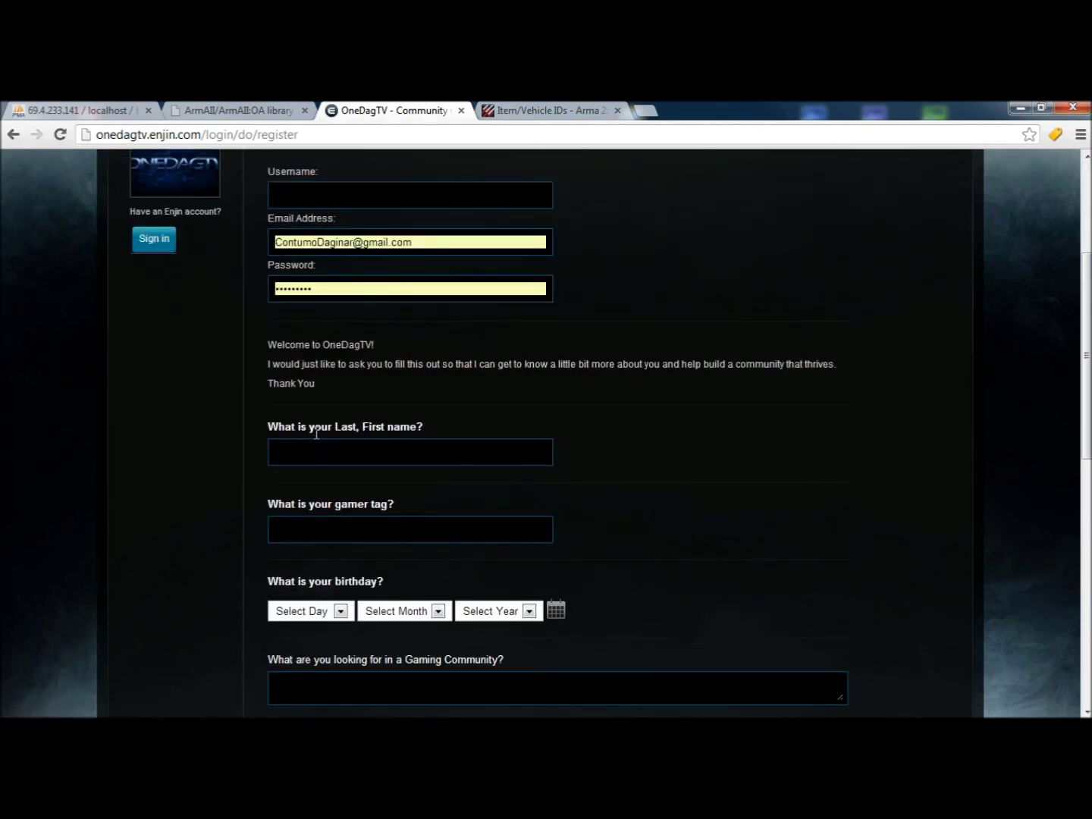
pyautogui.scroll(-6, 316, 433)
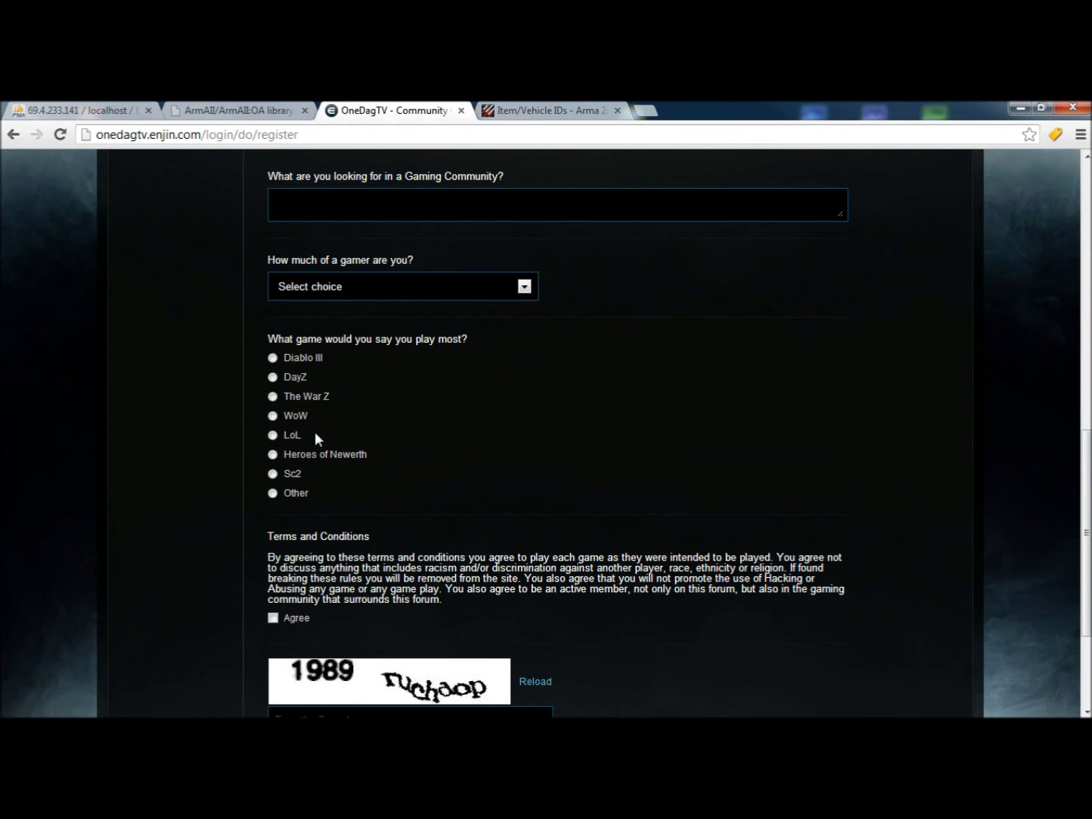
pyautogui.scroll(-3, 316, 432)
pyautogui.scroll(7, 315, 432)
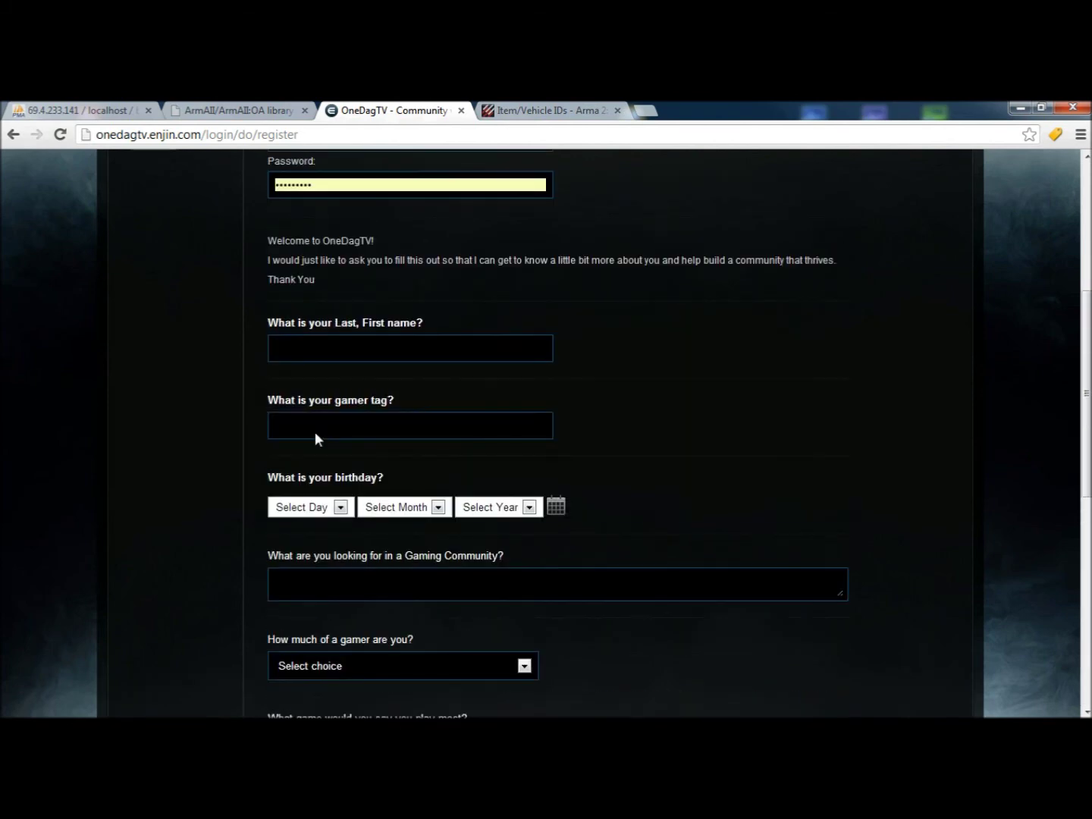
pyautogui.scroll(3, 315, 432)
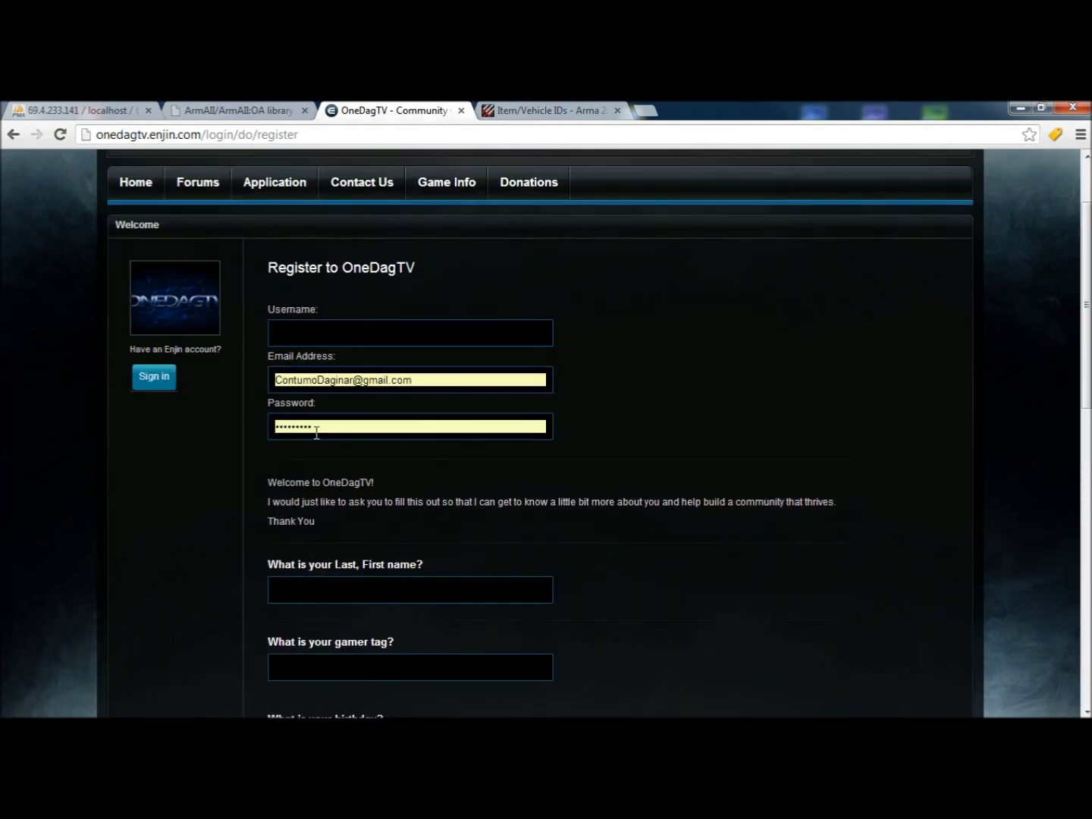
# Review the OneDagTV recruitment application form through to its end, and open the community forums.
pyautogui.click(253, 193)
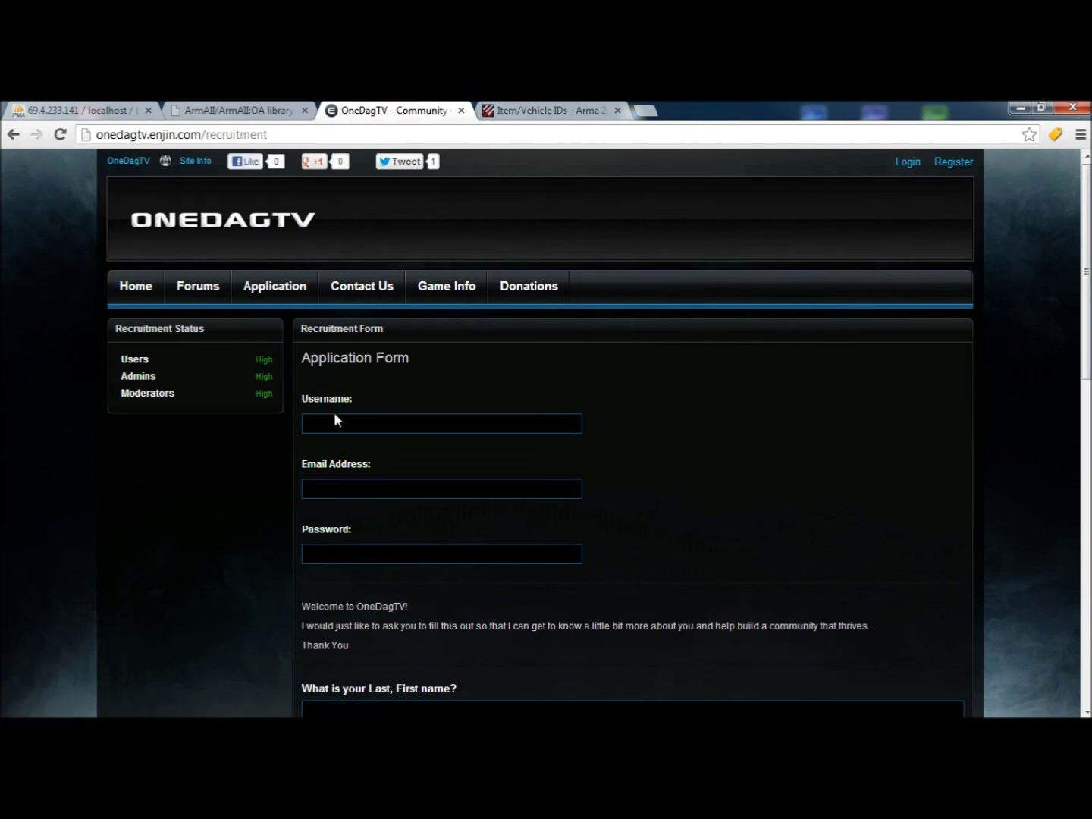
pyautogui.scroll(-10, 334, 419)
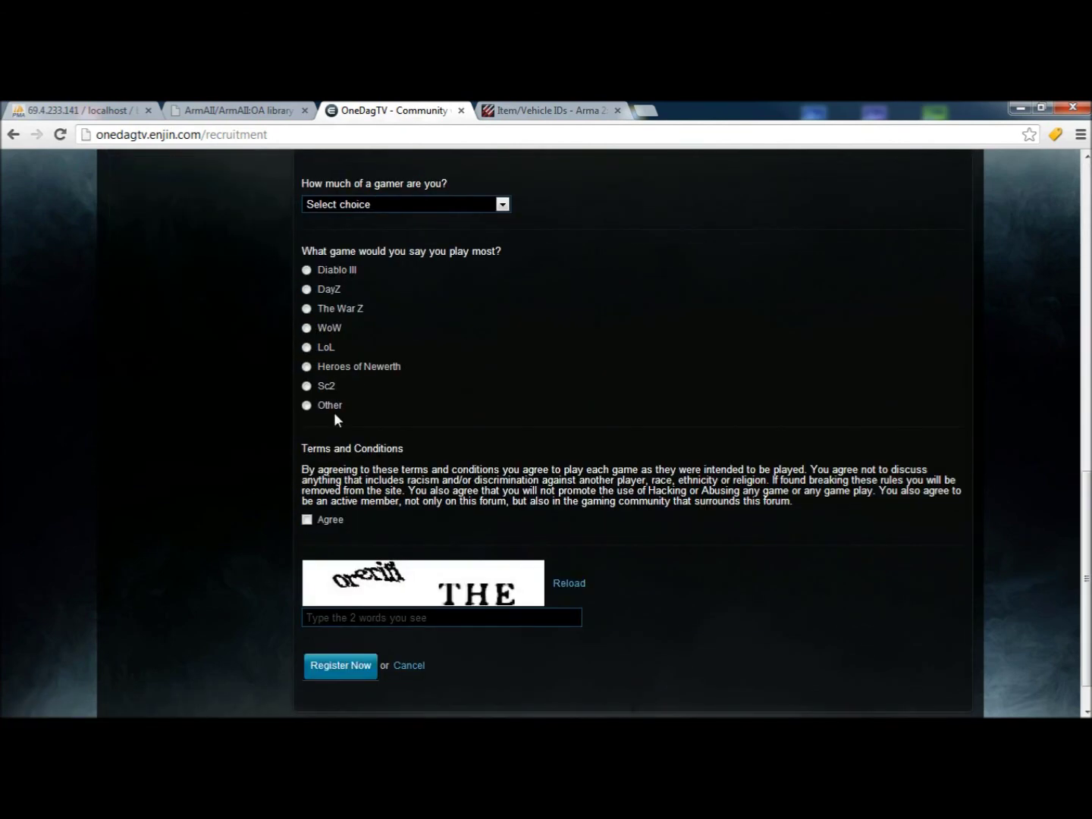
pyautogui.scroll(10, 335, 414)
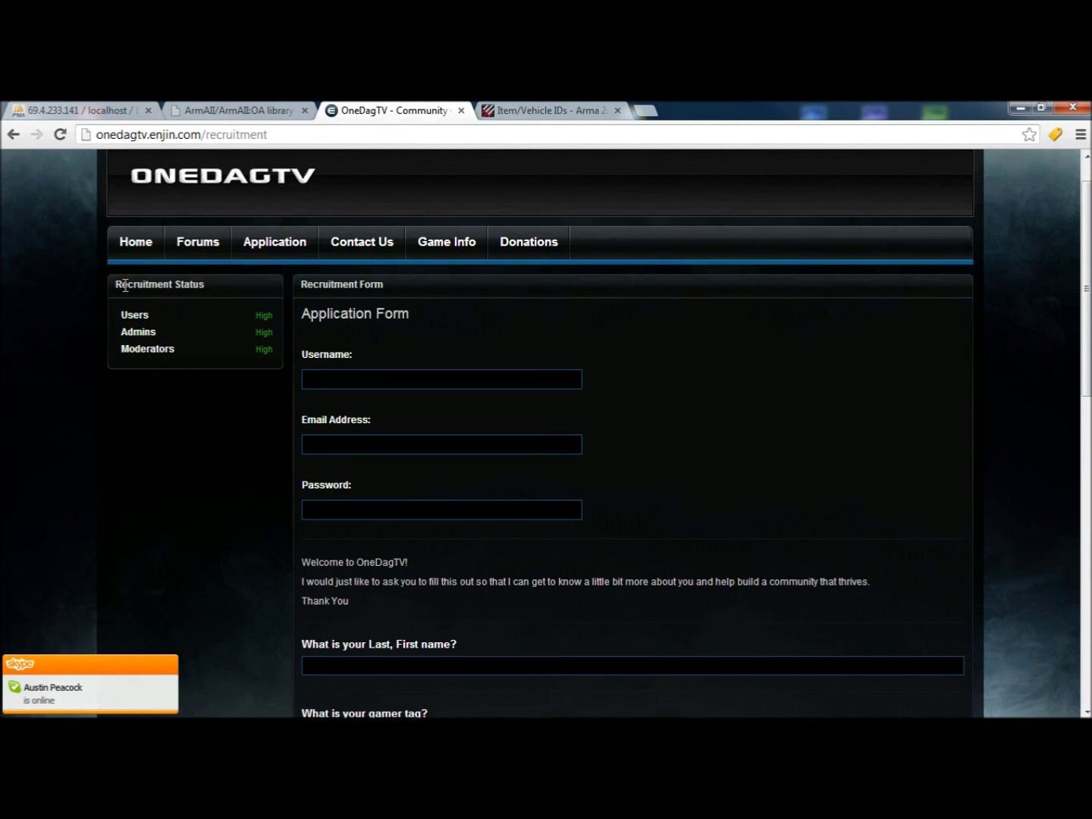
pyautogui.click(181, 250)
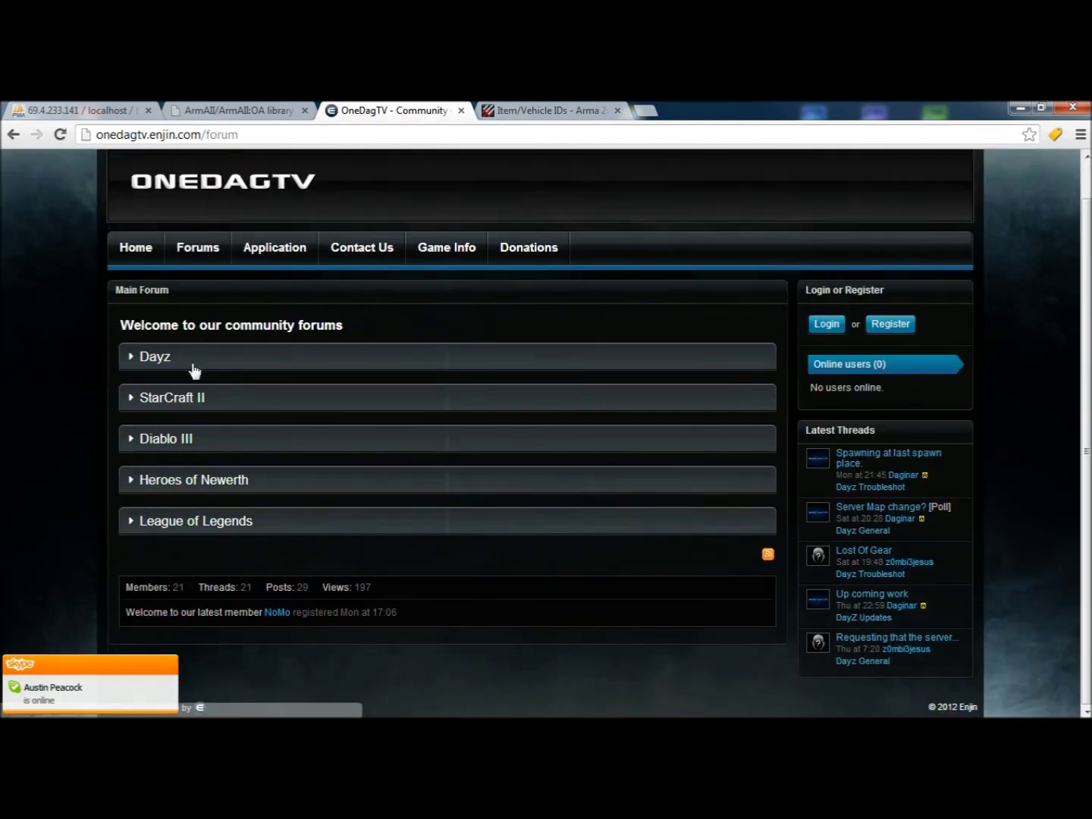